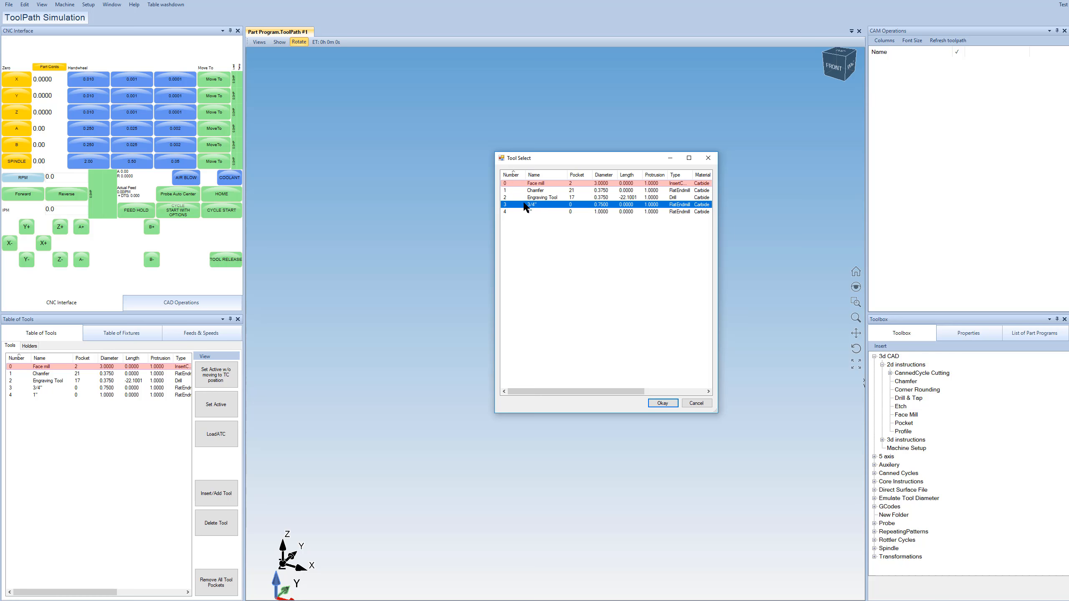
- Add two 2D Pocket operations, the first with the 3/4" end mill and the second with the 1" end mill
double_click(525, 205)
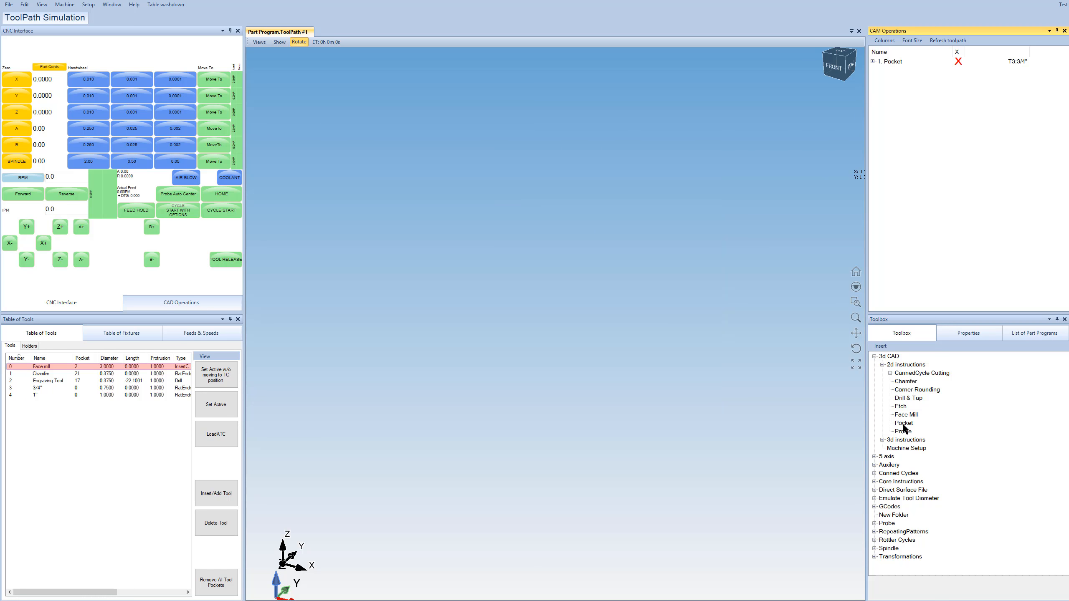
double_click(902, 423)
click(528, 211)
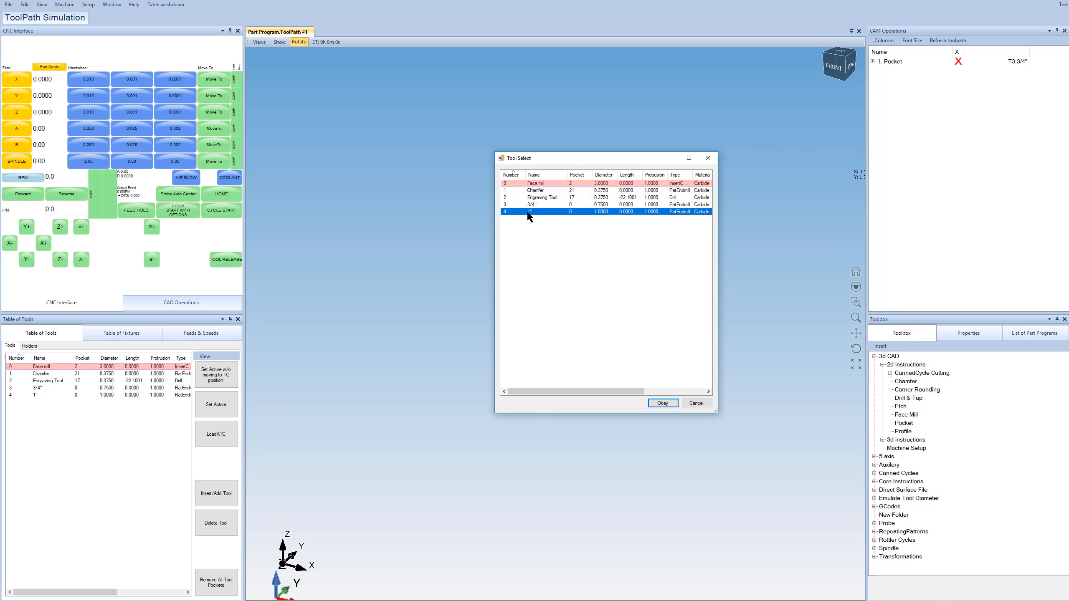
double_click(528, 211)
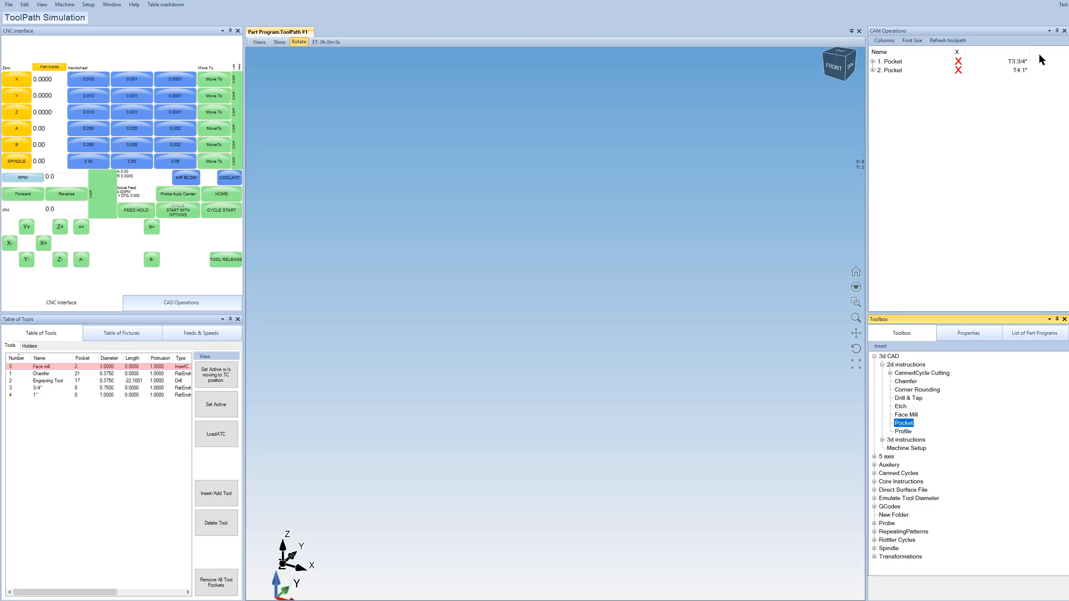
- Compare the default parameters of the 3/4" and 1" Pocket operations, giving the operations list more height
click(872, 61)
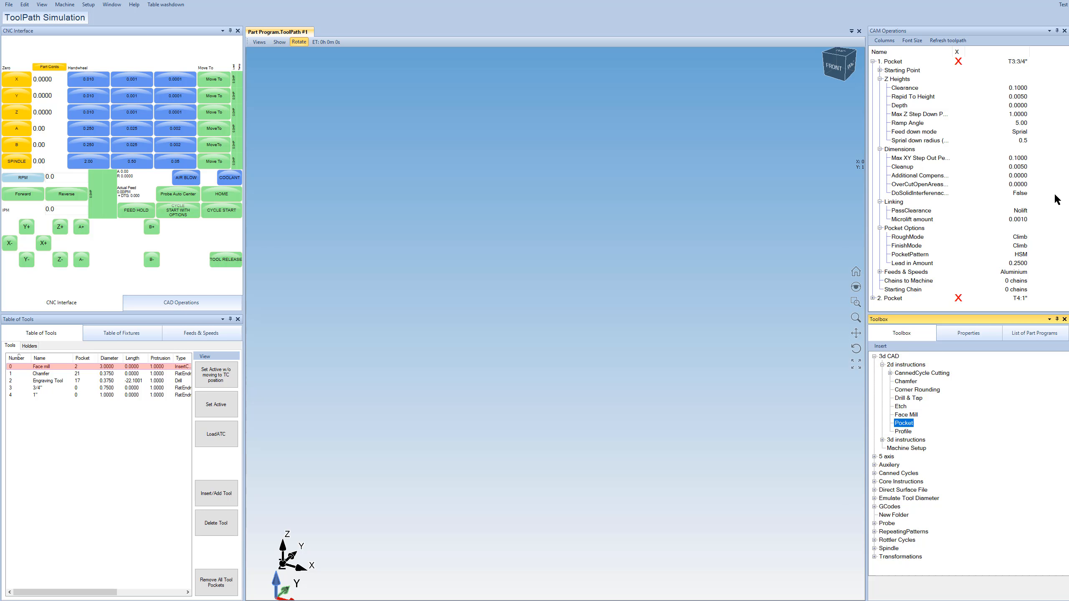
click(872, 61)
click(873, 70)
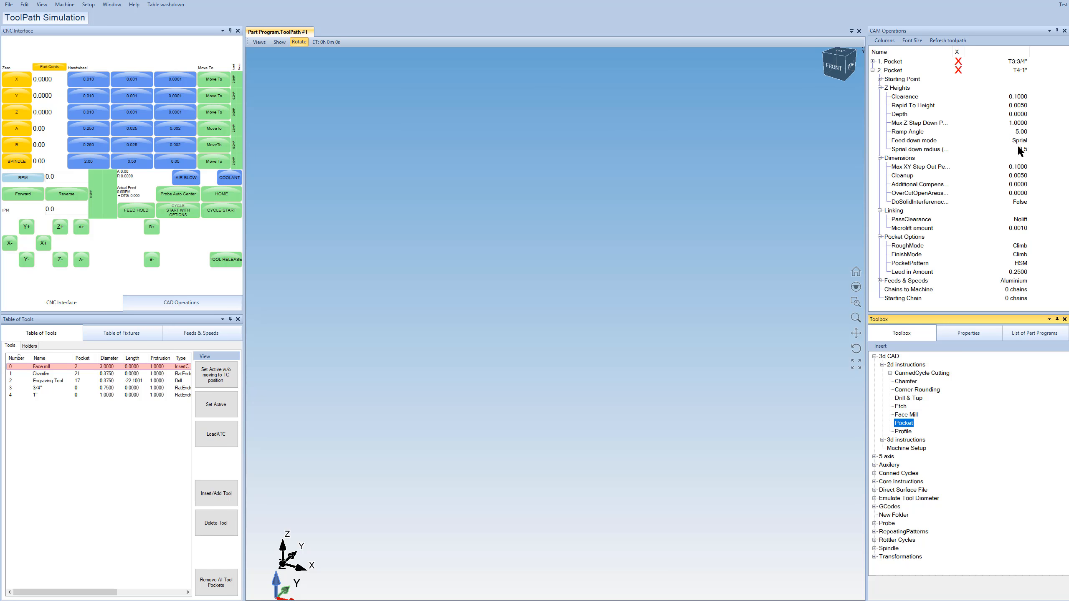
click(873, 70)
click(872, 61)
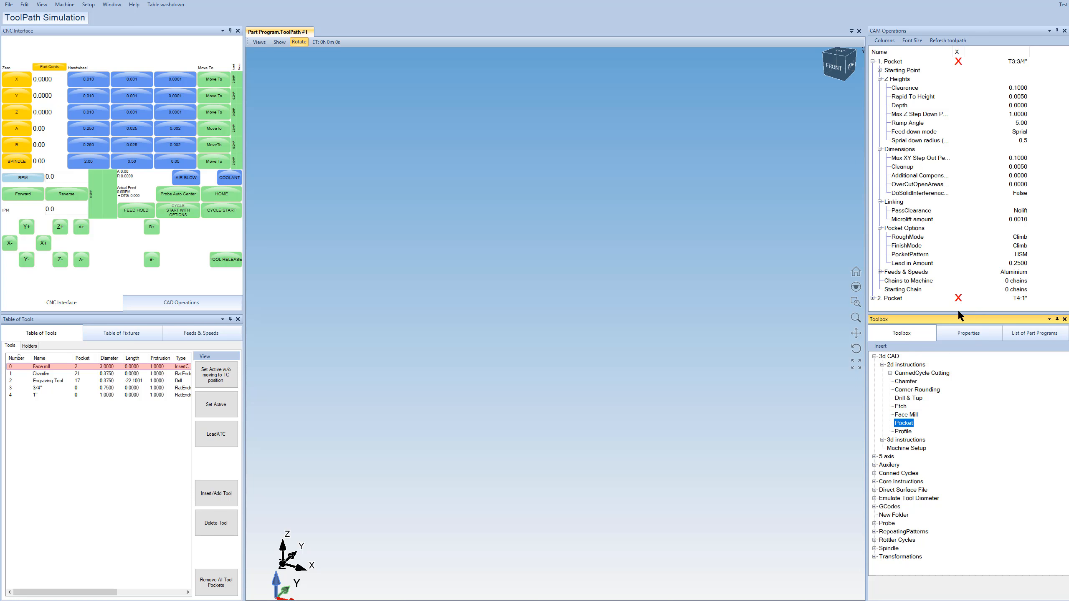
drag(959, 315, 966, 363)
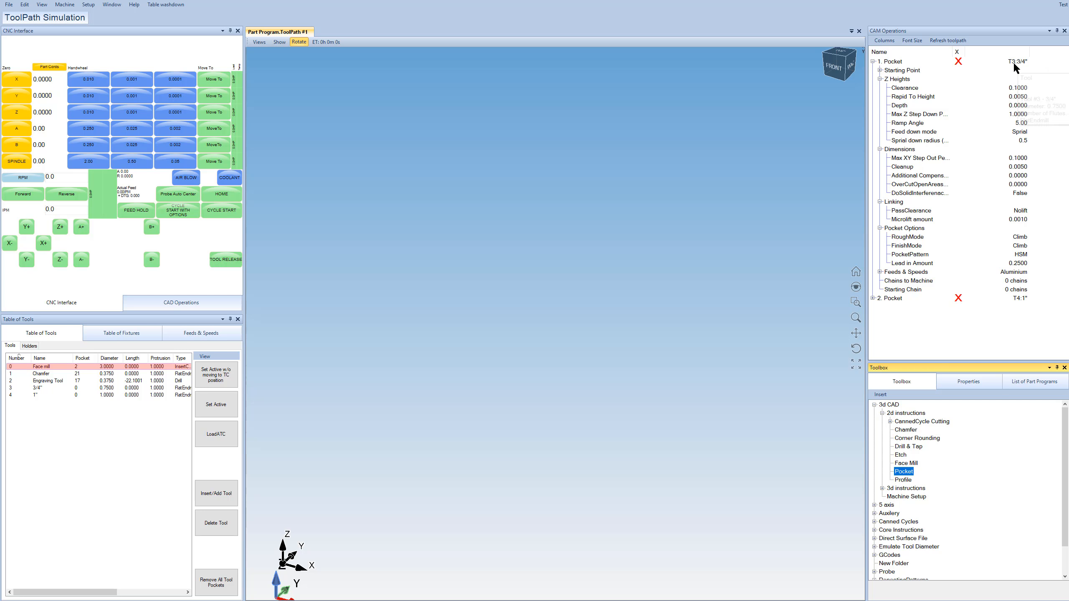
- Set the 3/4" pocket's Max XY Step Out to 0.375, Cleanup to 0.02 and Ramp Angle to 8
click(1023, 159)
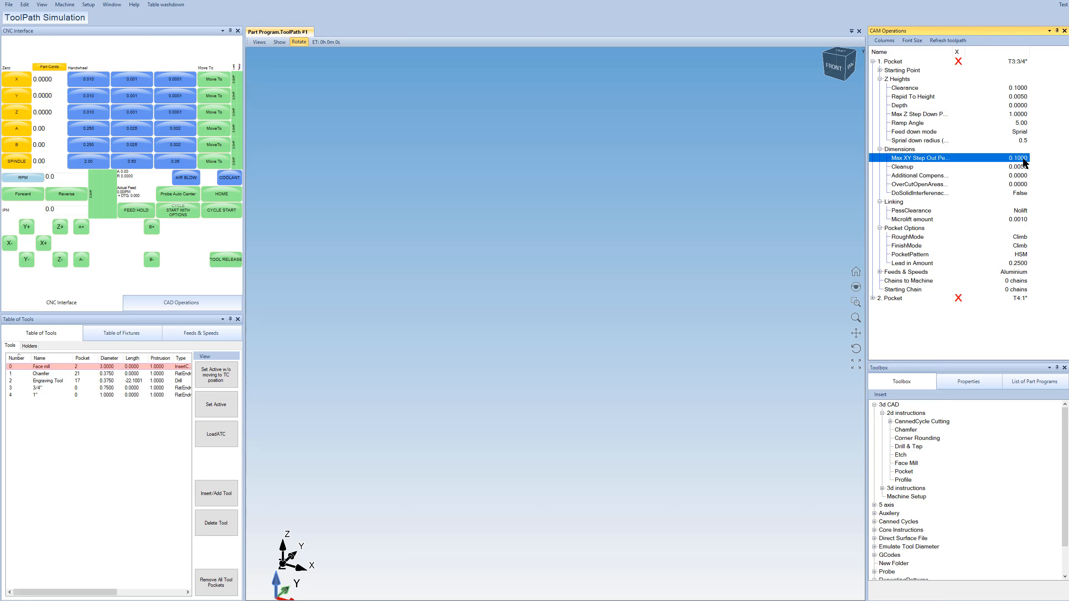
text(375)
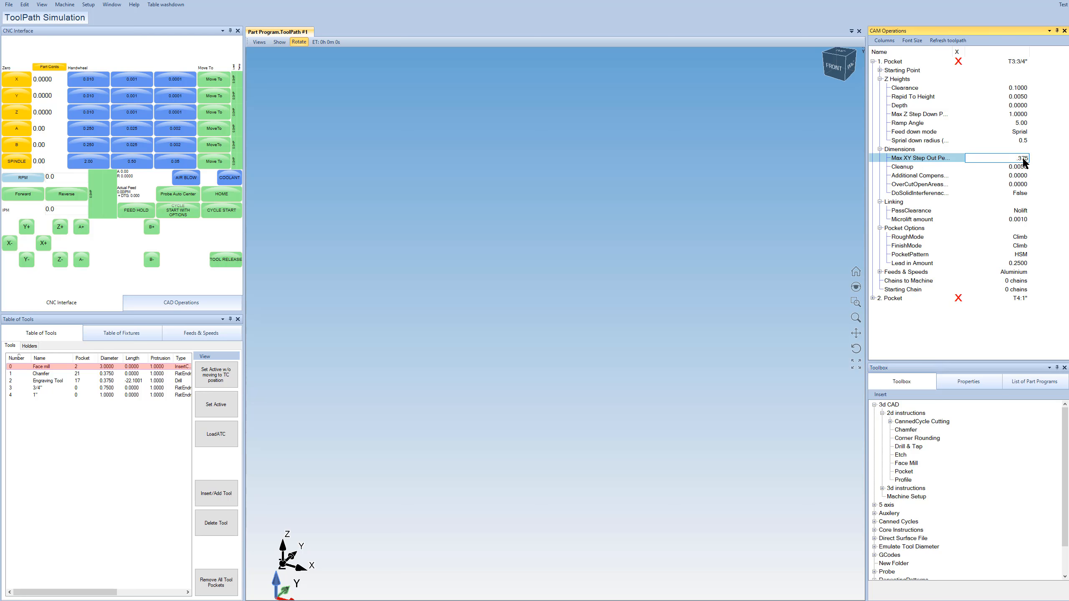
click(1014, 167)
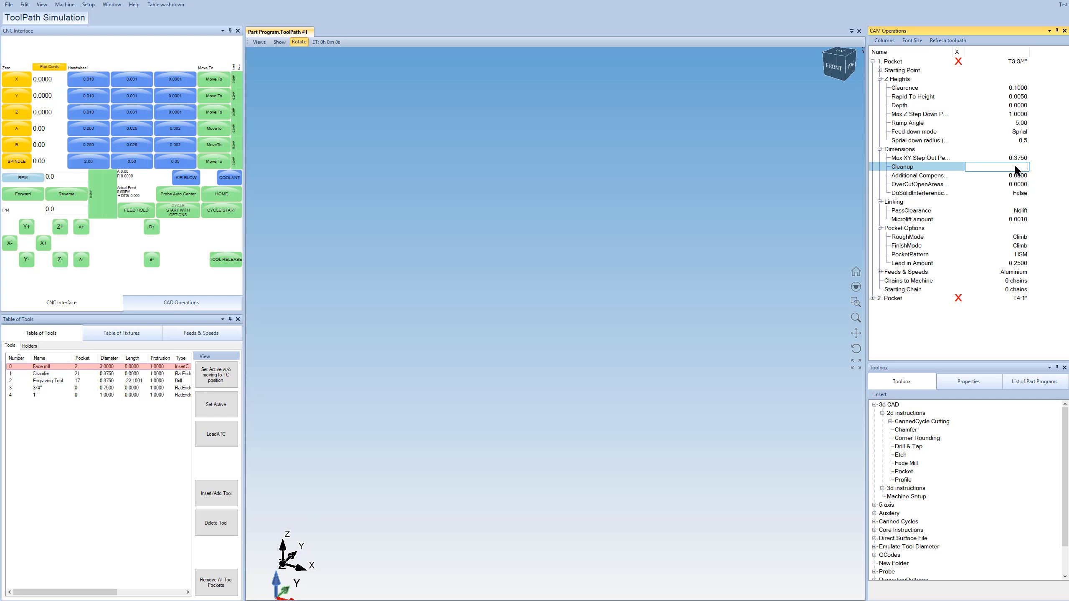
text(.02)
click(1016, 123)
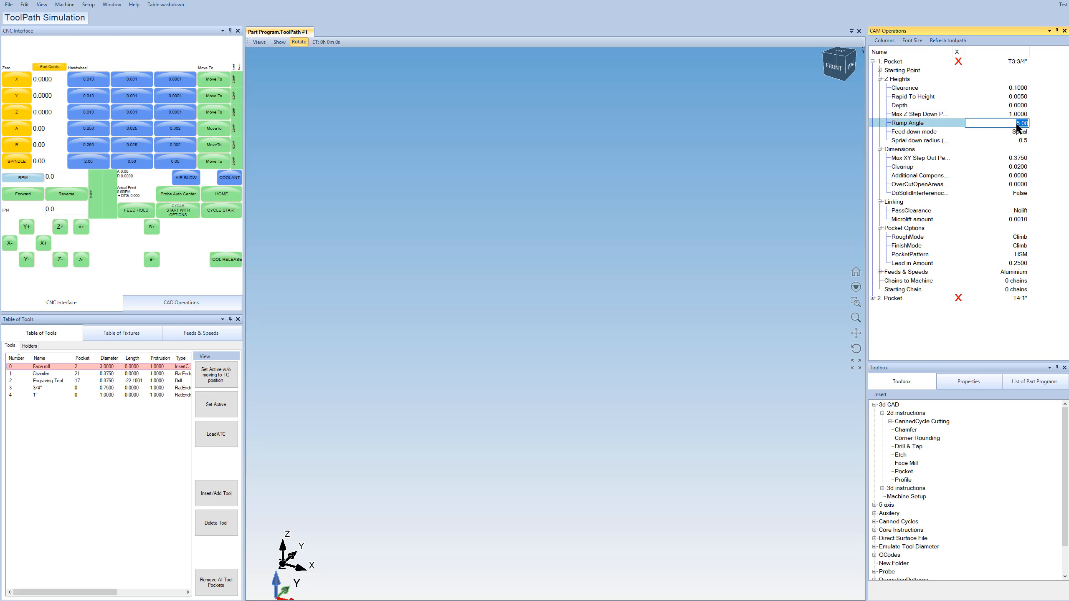
key(Return)
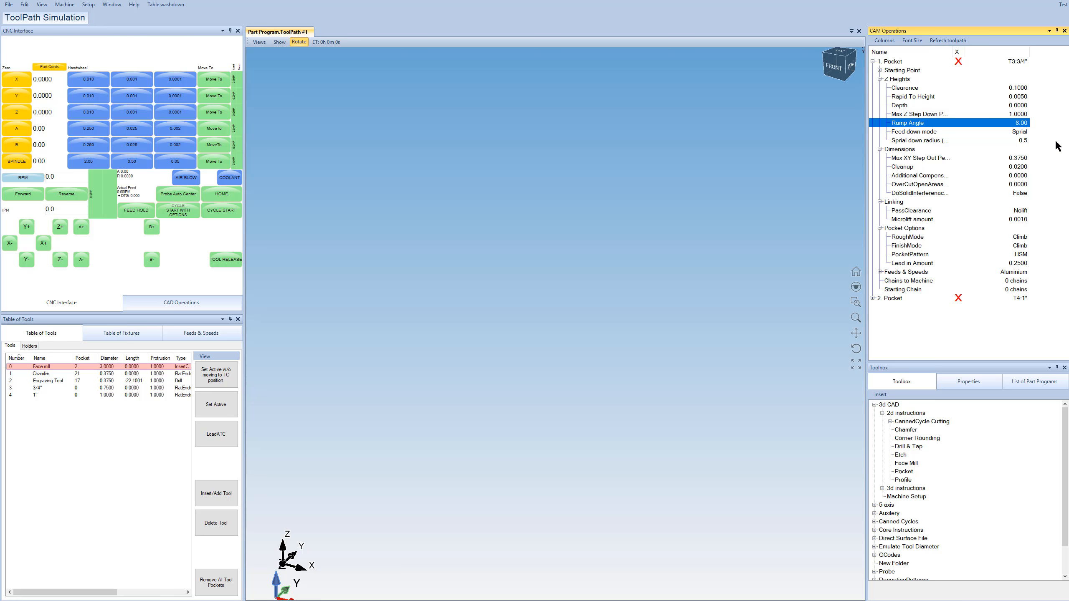
click(1051, 139)
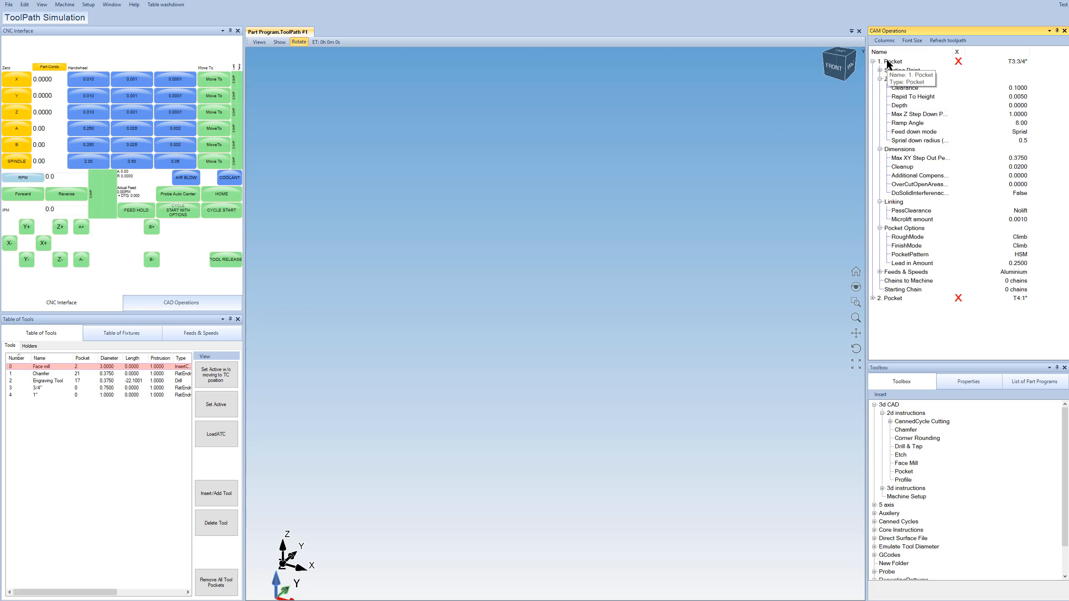
mouse_move(1012, 63)
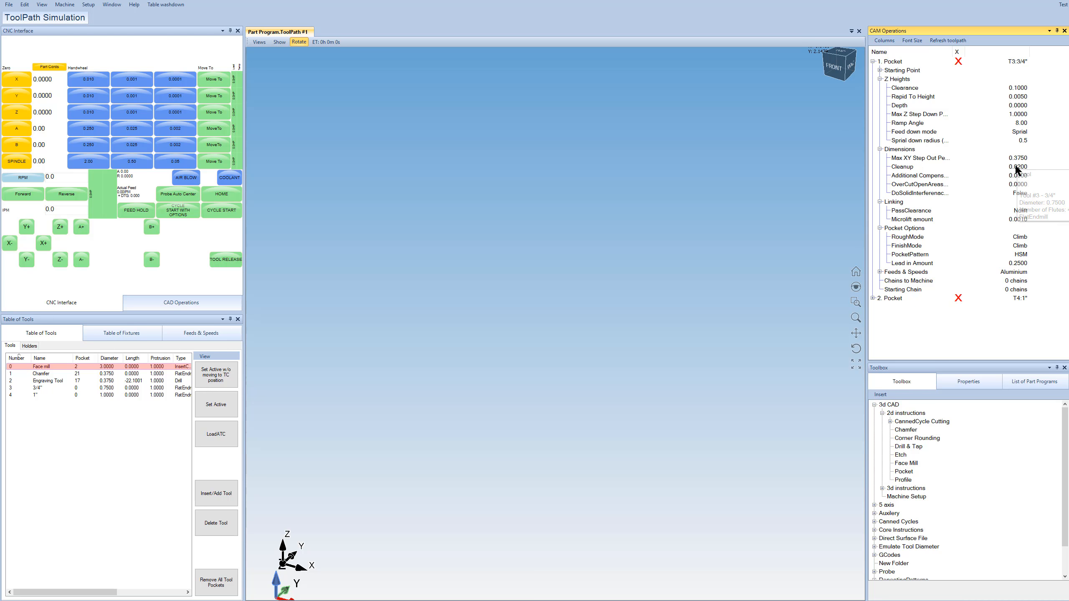
- Set the 1" pocket's Max XY Step Out to 0.5, Cleanup to 0.03 and Ramp Angle to 12
click(873, 62)
click(873, 71)
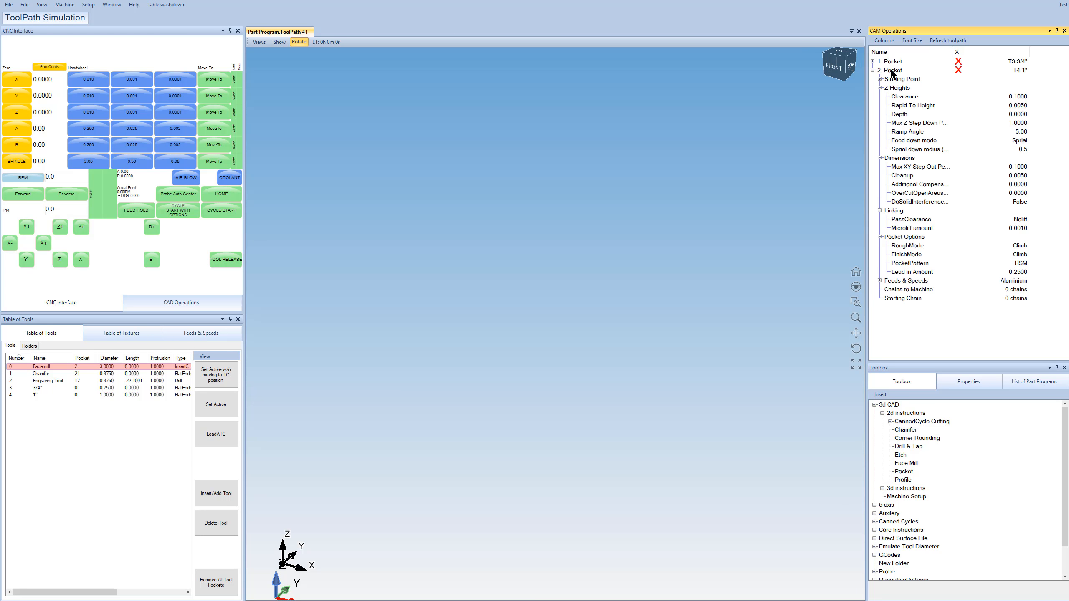
click(1018, 168)
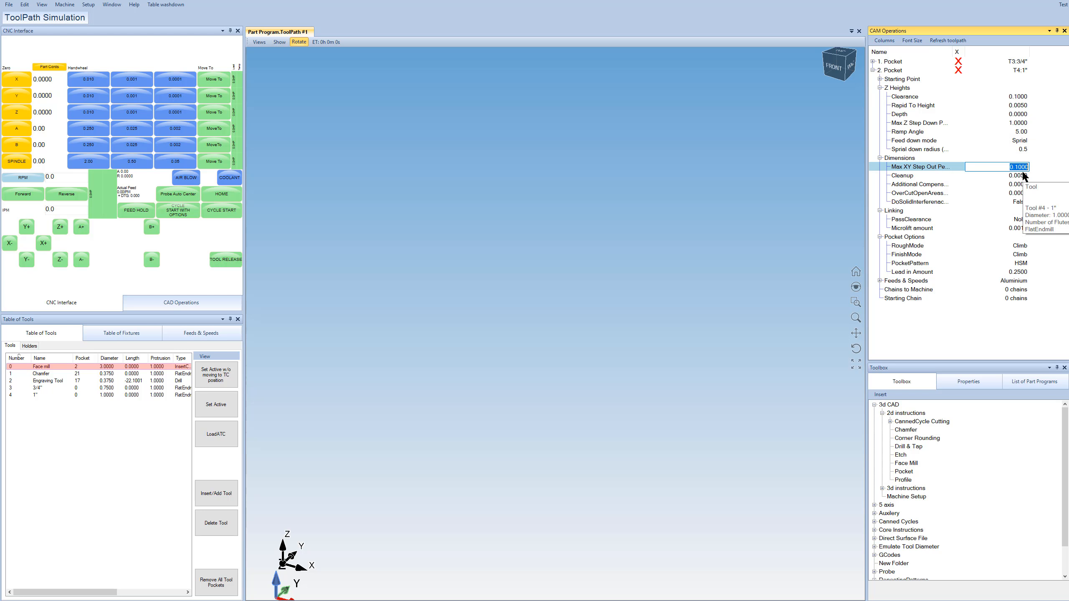
key(BackSpace)
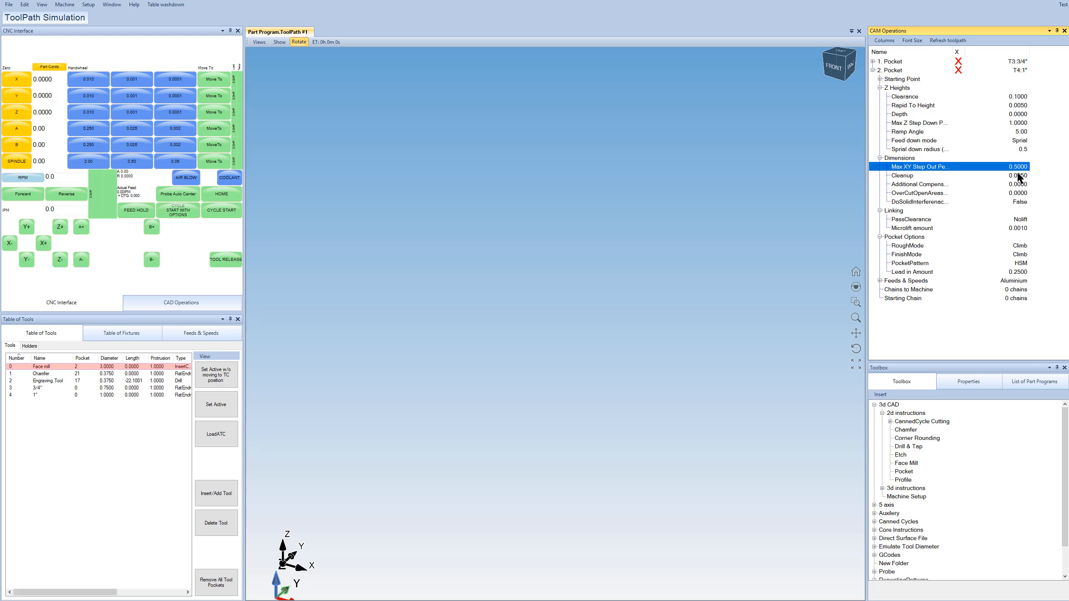
key(Tab)
key(BackSpace)
text(0.03)
key(Return)
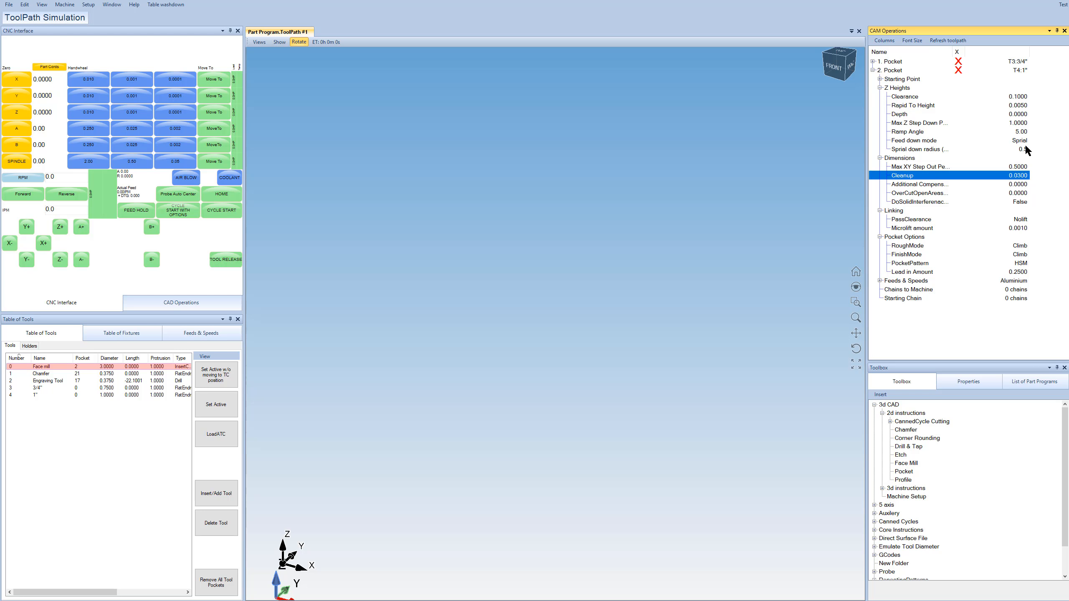
click(1016, 132)
key(Return)
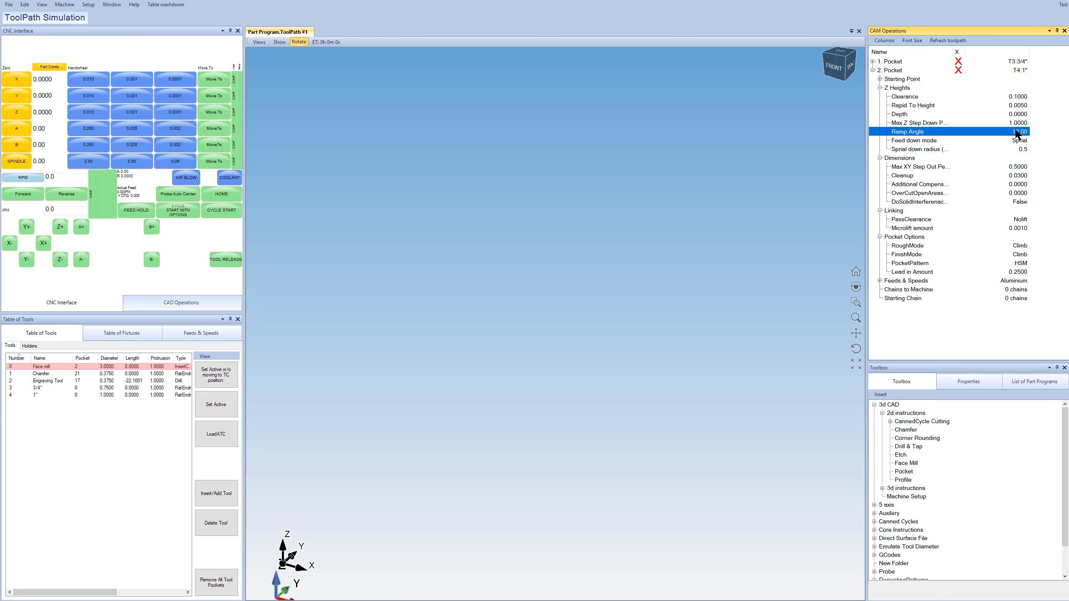
click(1055, 124)
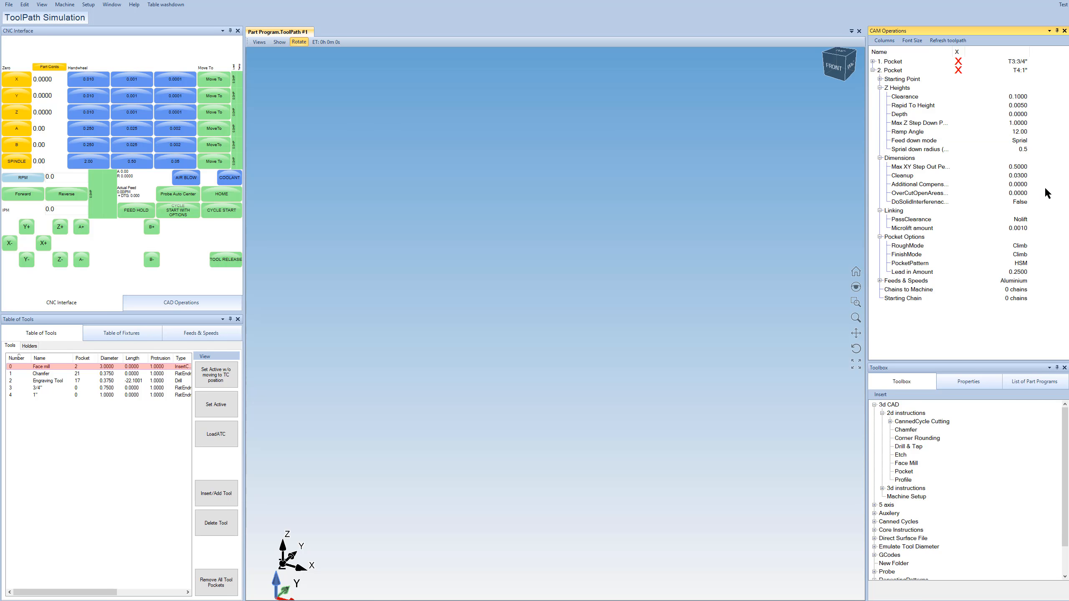
- Review the edited parameters of both Pocket operations together
click(873, 61)
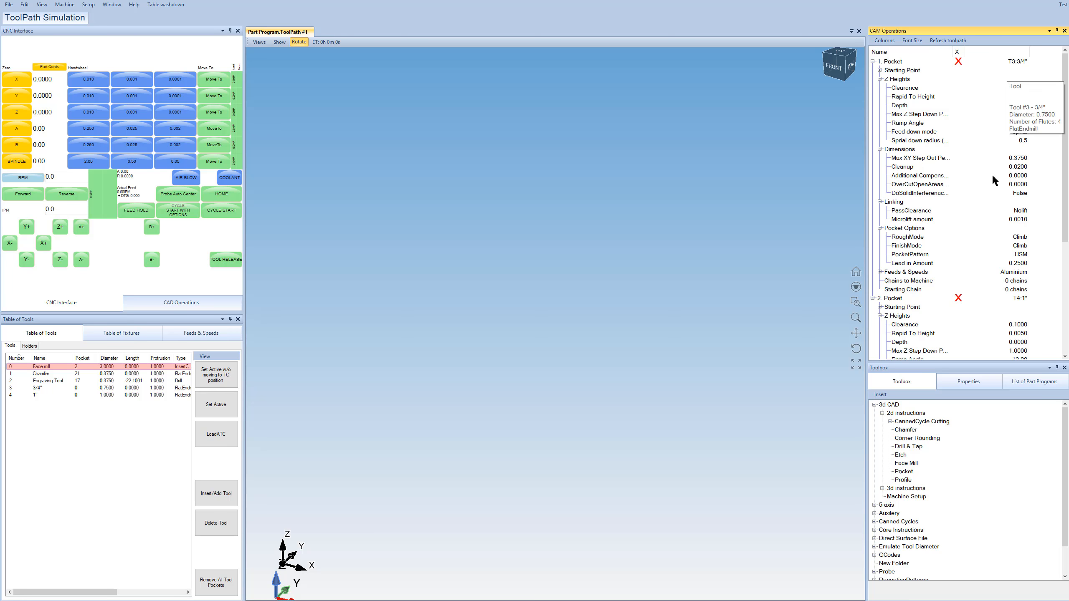
scroll(1013, 320, down, 4)
scroll(1013, 340, up, 4)
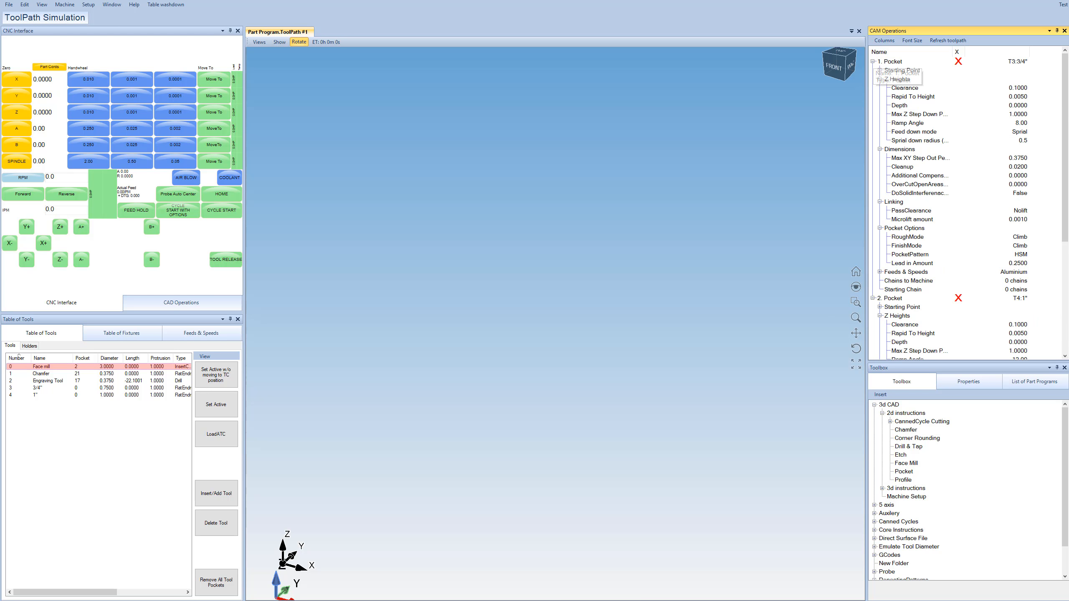
- Start a new part program without saving the current one
click(13, 5)
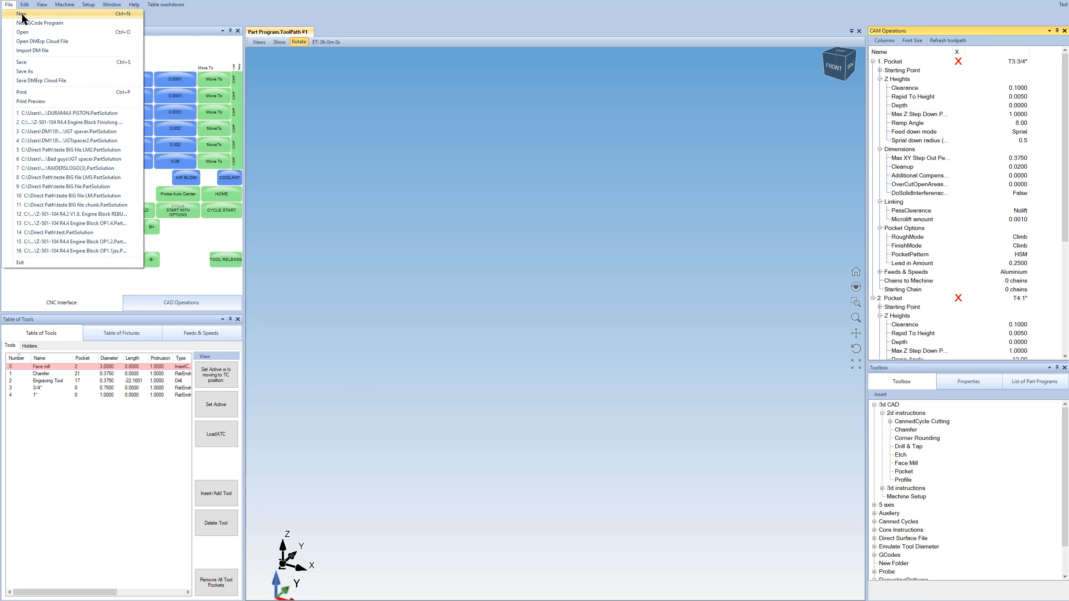
click(22, 14)
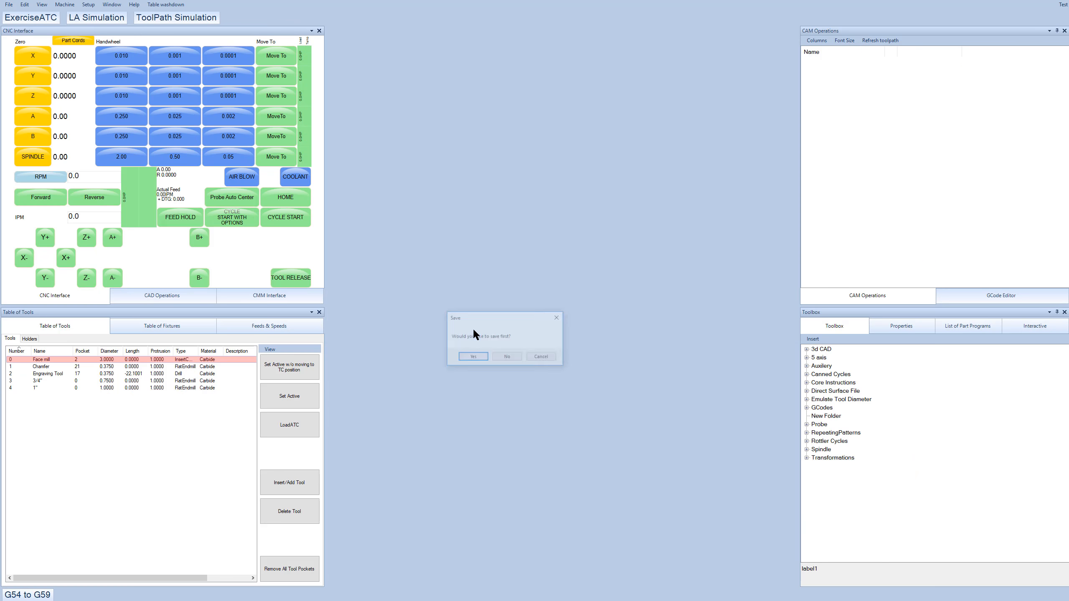
click(506, 356)
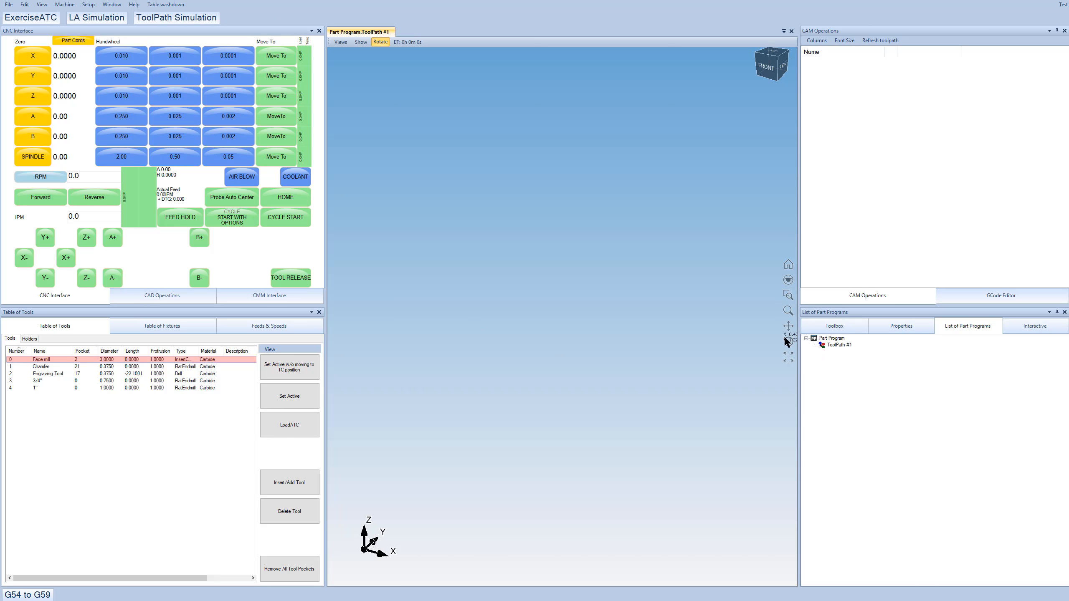
- Add a 2D Pocket operation with the 3/4" end mill to the new part program
click(826, 327)
click(807, 350)
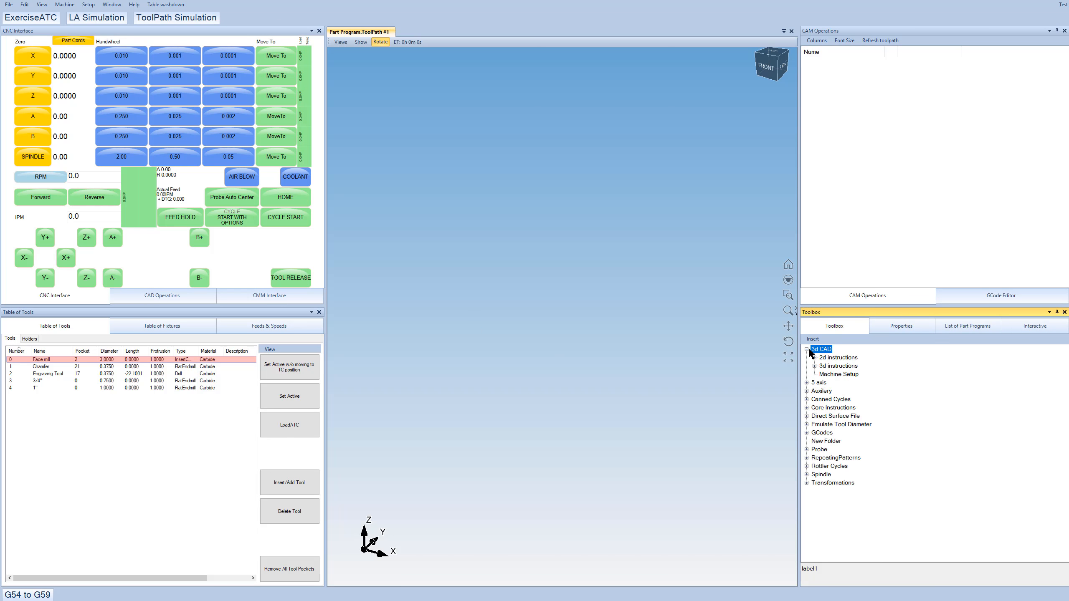
click(814, 358)
double_click(836, 407)
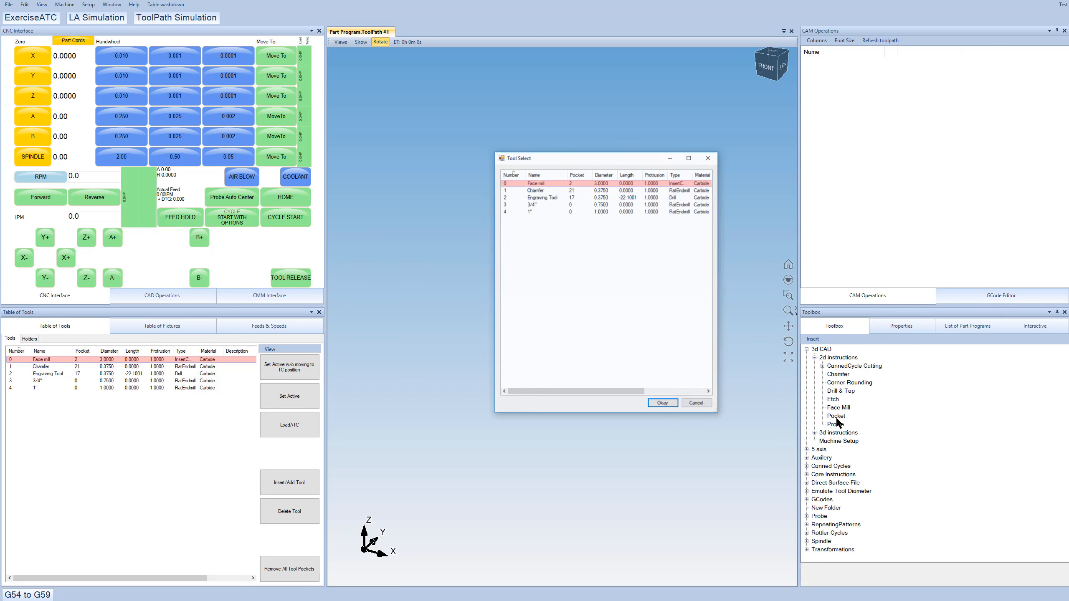
click(531, 204)
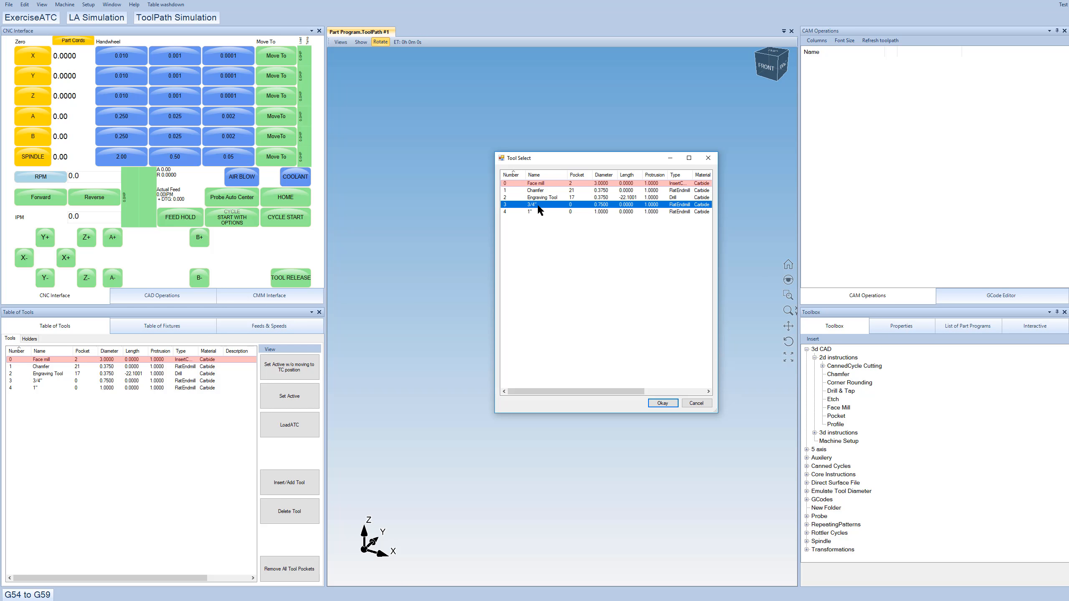
double_click(536, 205)
- Check the new 3/4" pocket's step out, cleanup and ramp angle, and collapse its parameters
click(804, 61)
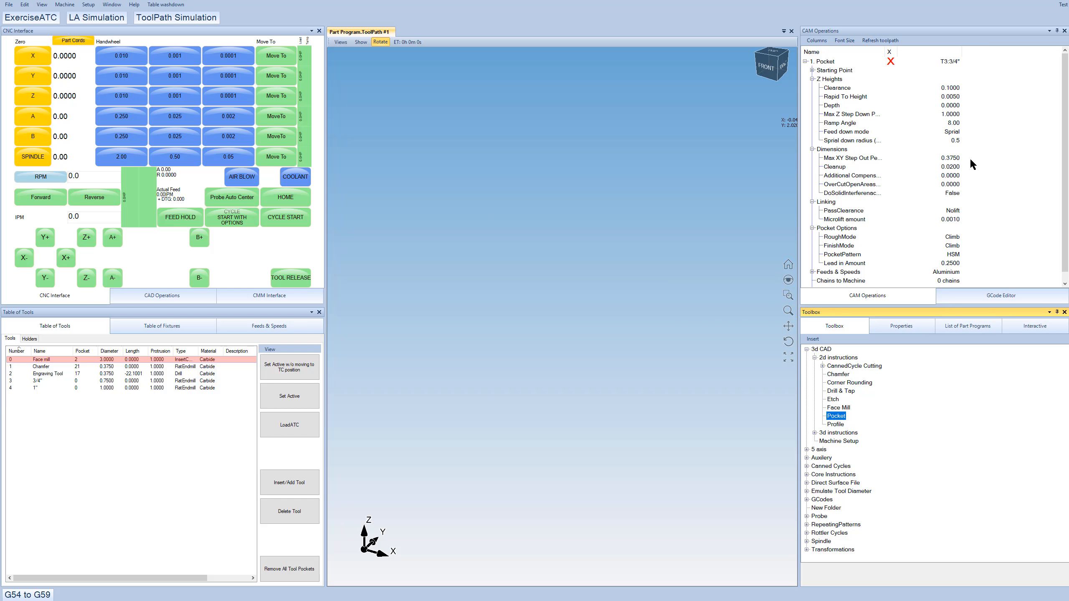
click(805, 61)
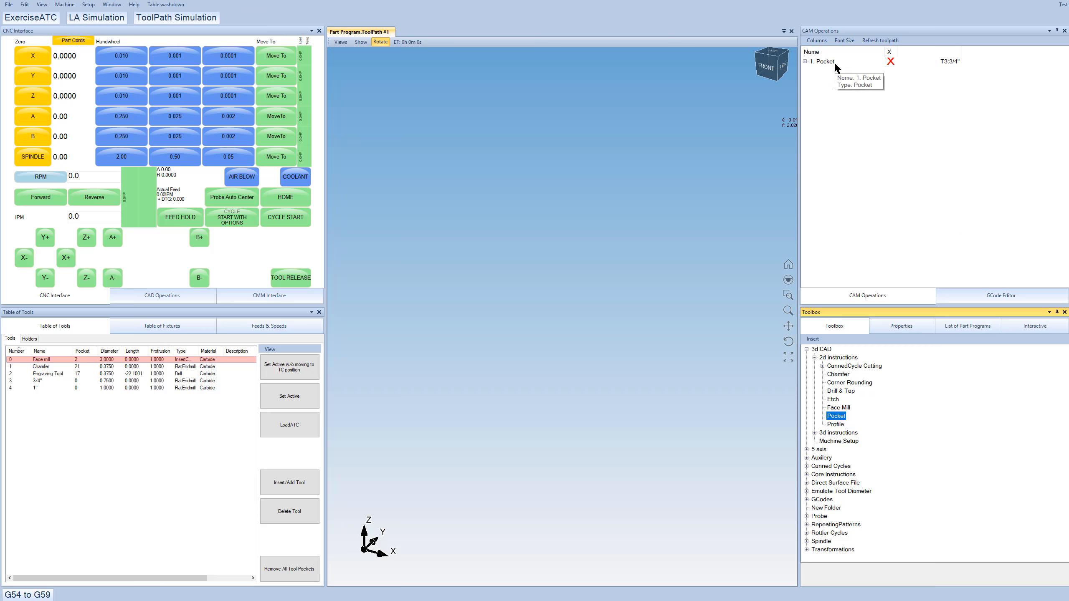
click(804, 61)
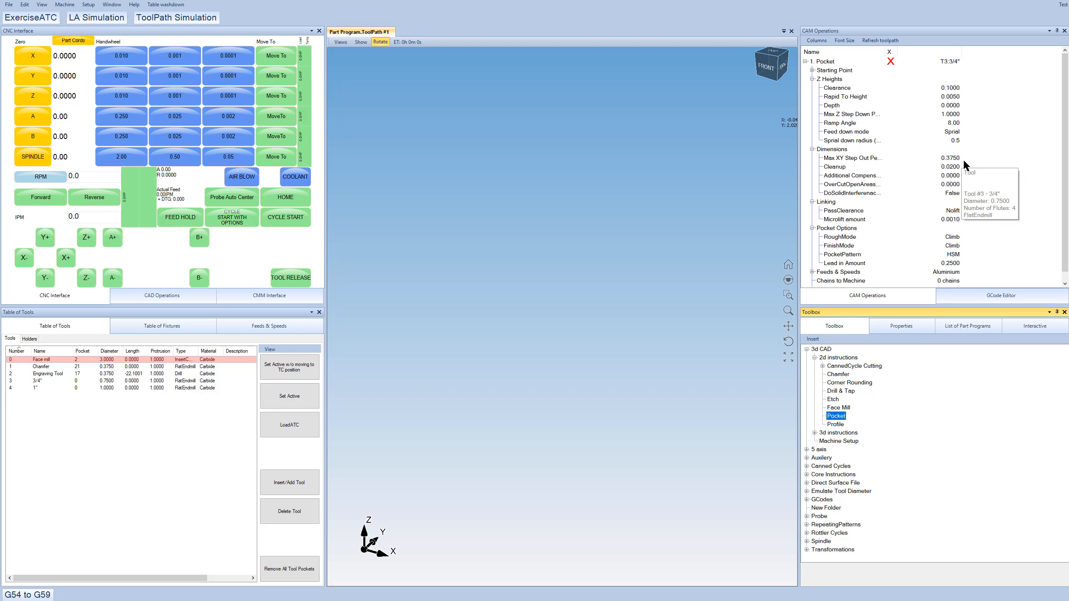
mouse_move(948, 68)
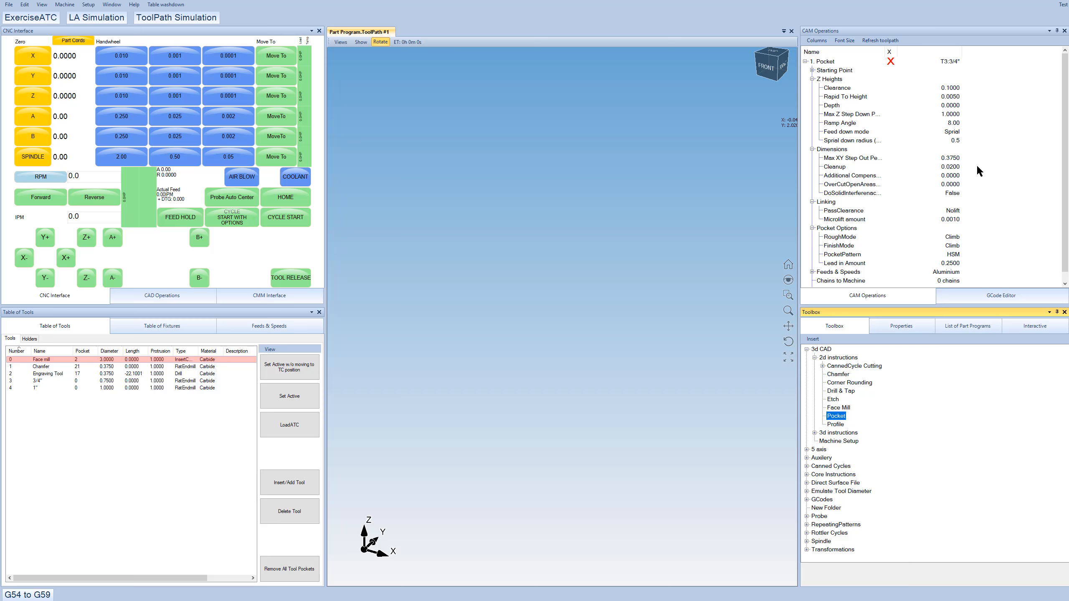
click(819, 63)
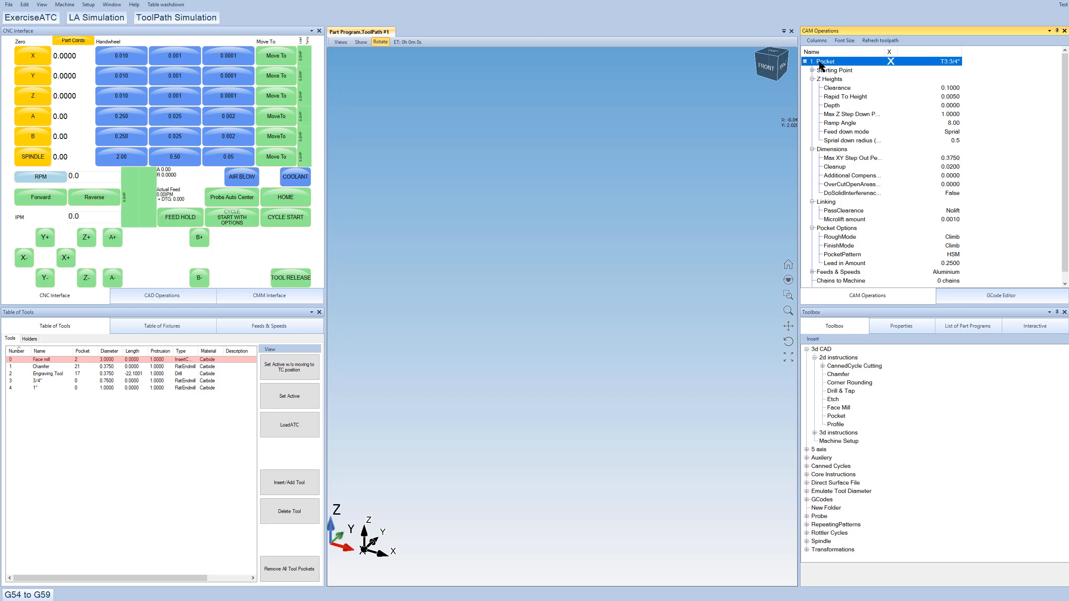
click(805, 62)
click(888, 126)
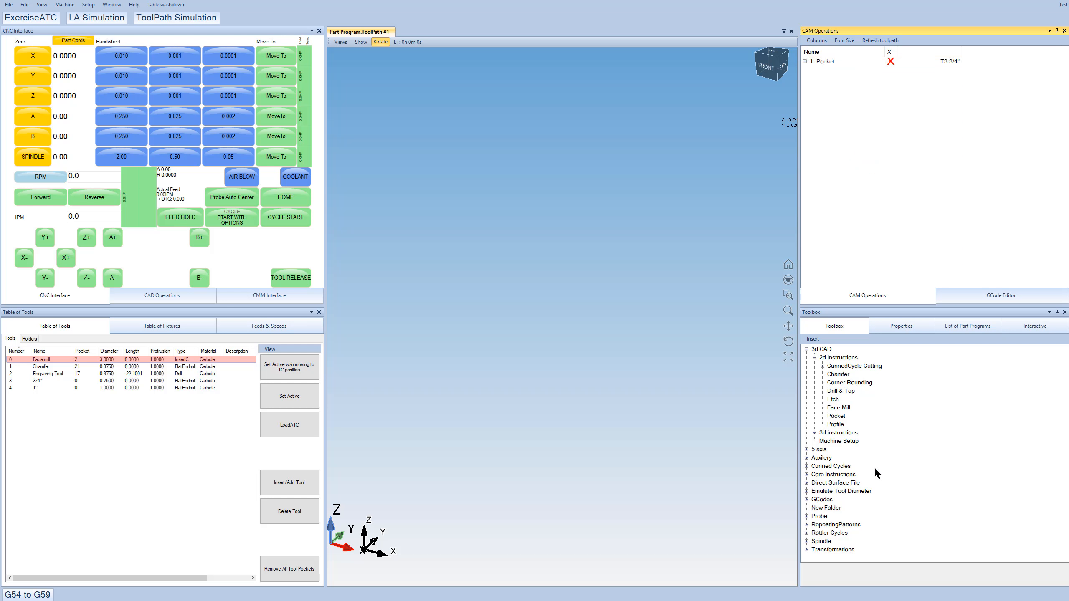
- Add a second 2D Pocket operation to the part program with the 1" end mill
click(839, 416)
double_click(837, 416)
click(529, 214)
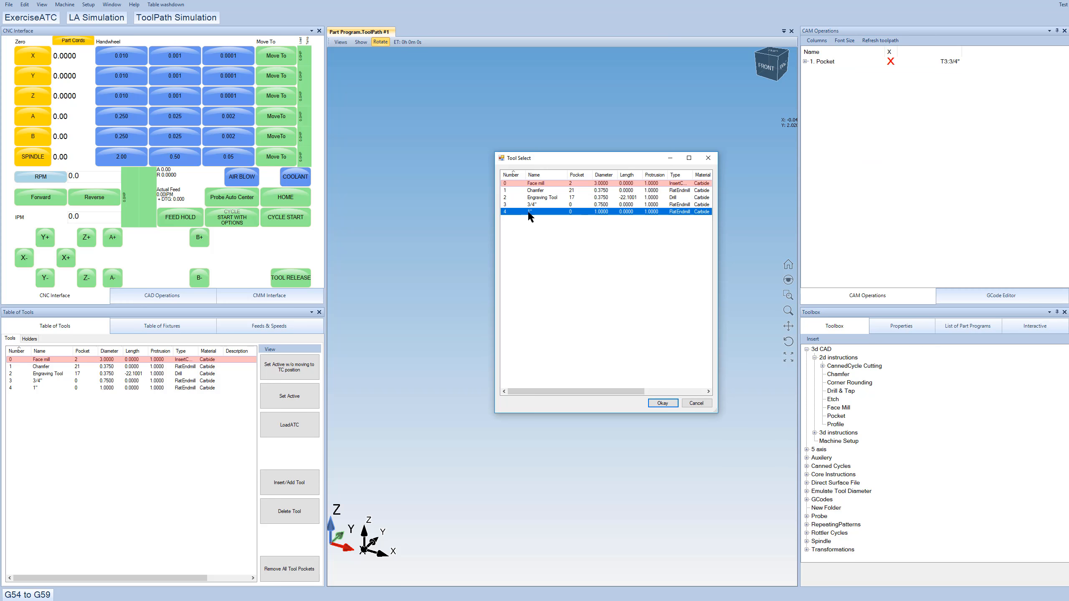
double_click(529, 212)
- Check the 1" pocket's step out, cleanup and ramp angle, and collapse its parameters
click(805, 70)
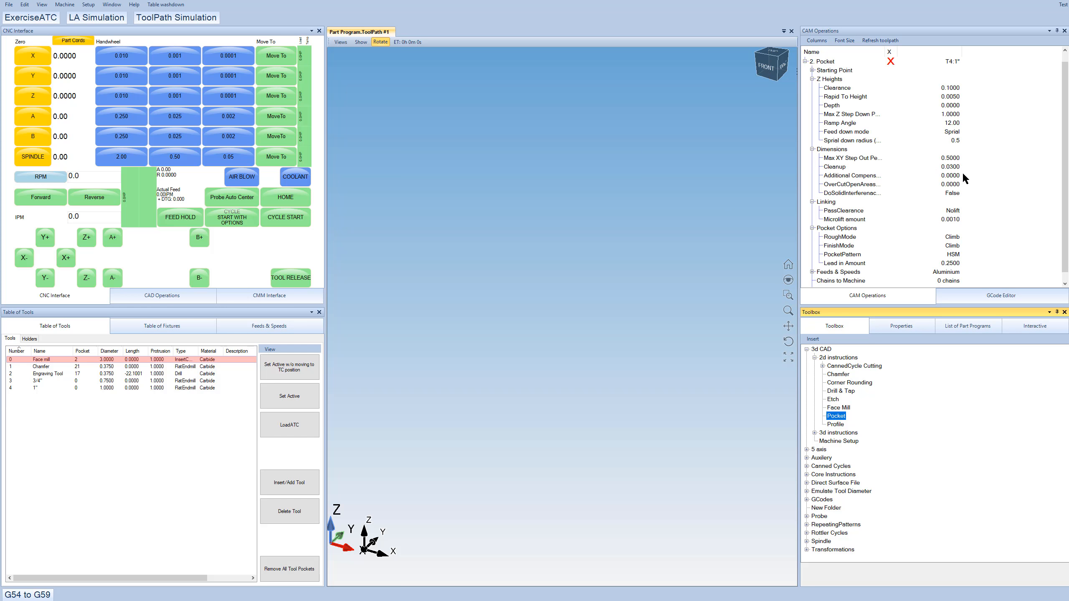
scroll(960, 197, up, 1)
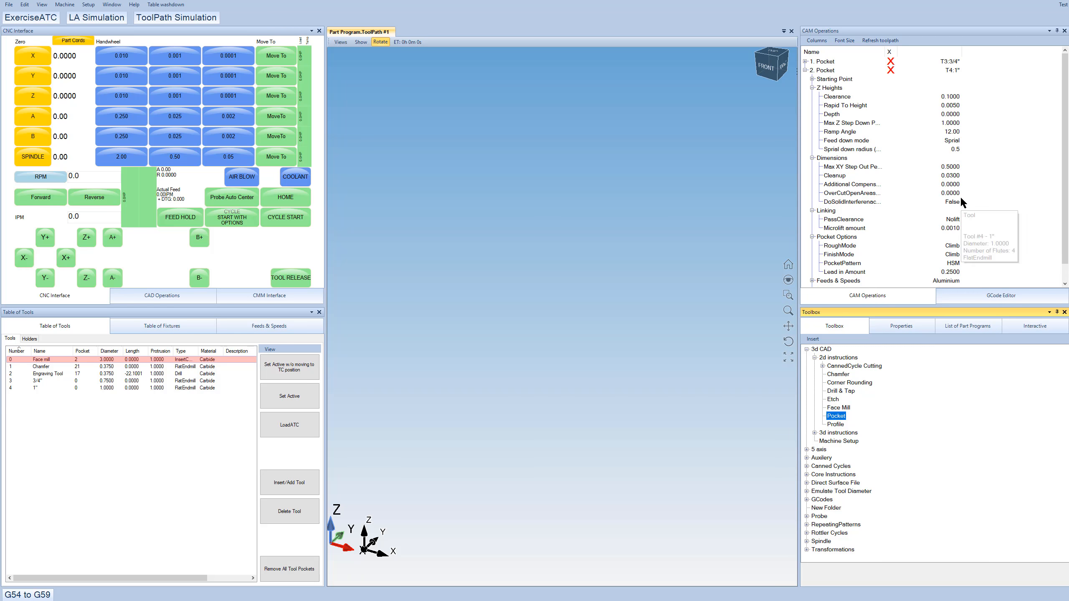
click(805, 70)
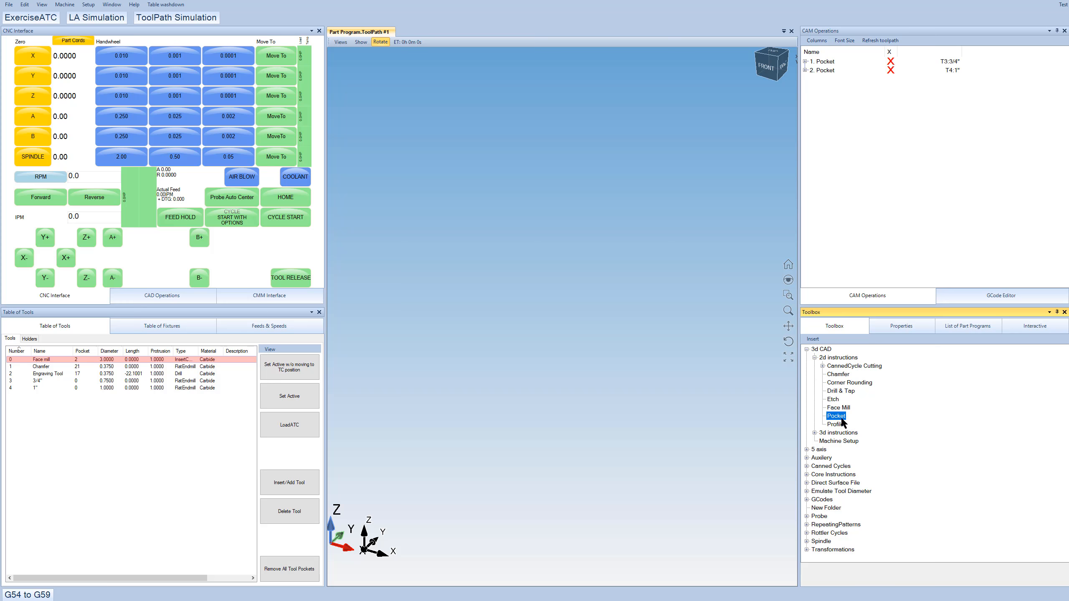
click(805, 70)
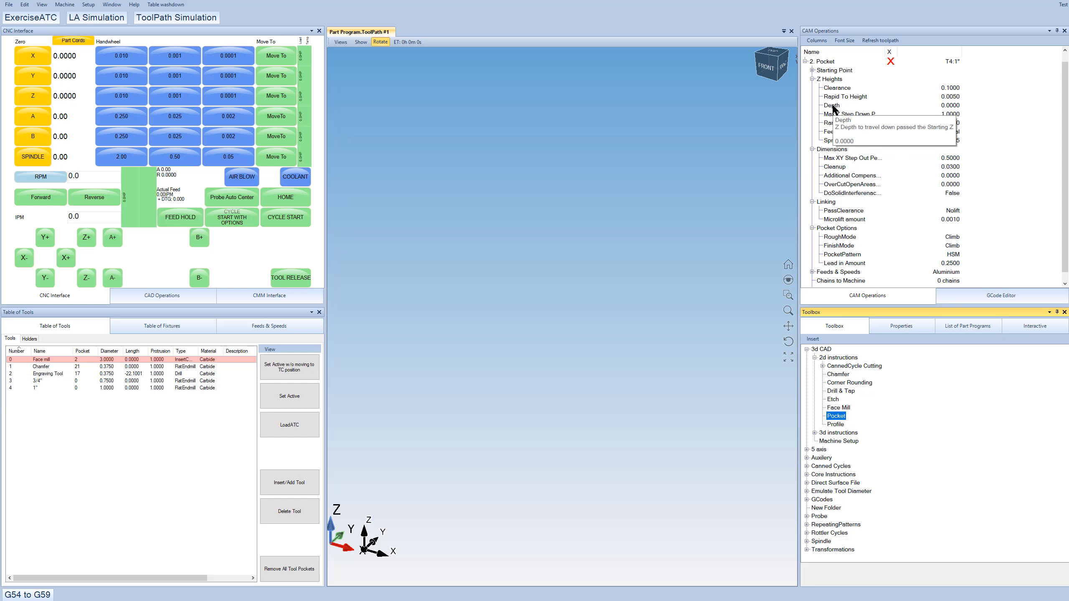
scroll(833, 107, up, 1)
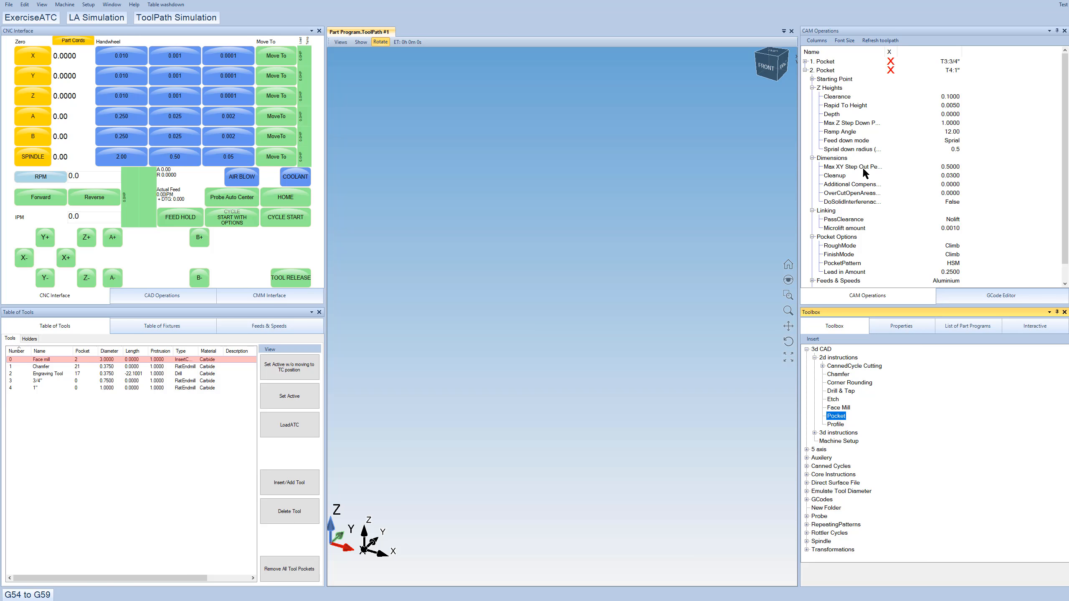
mouse_move(949, 70)
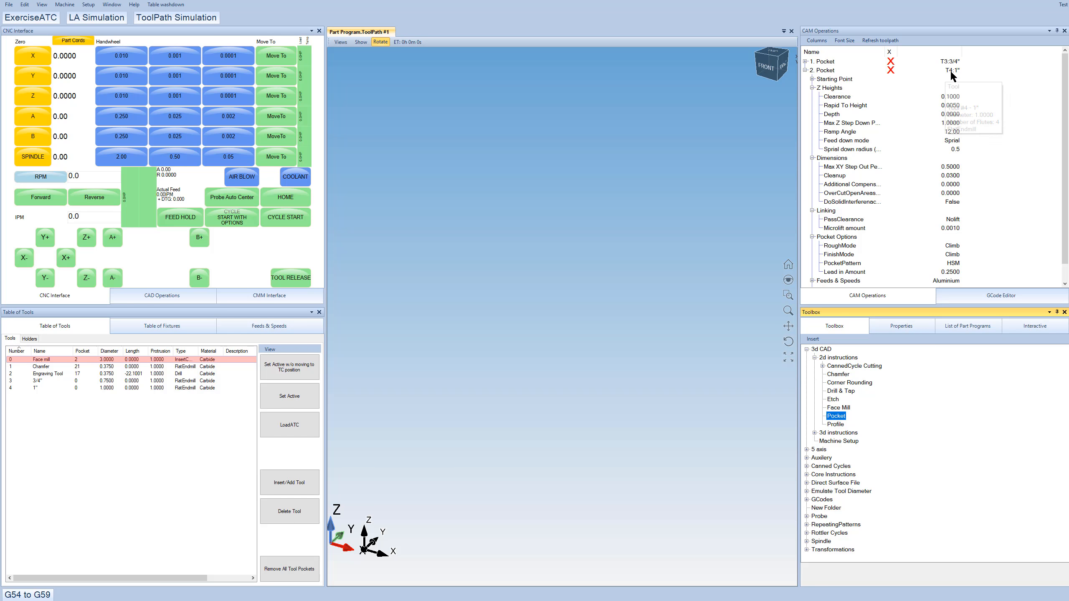
click(805, 69)
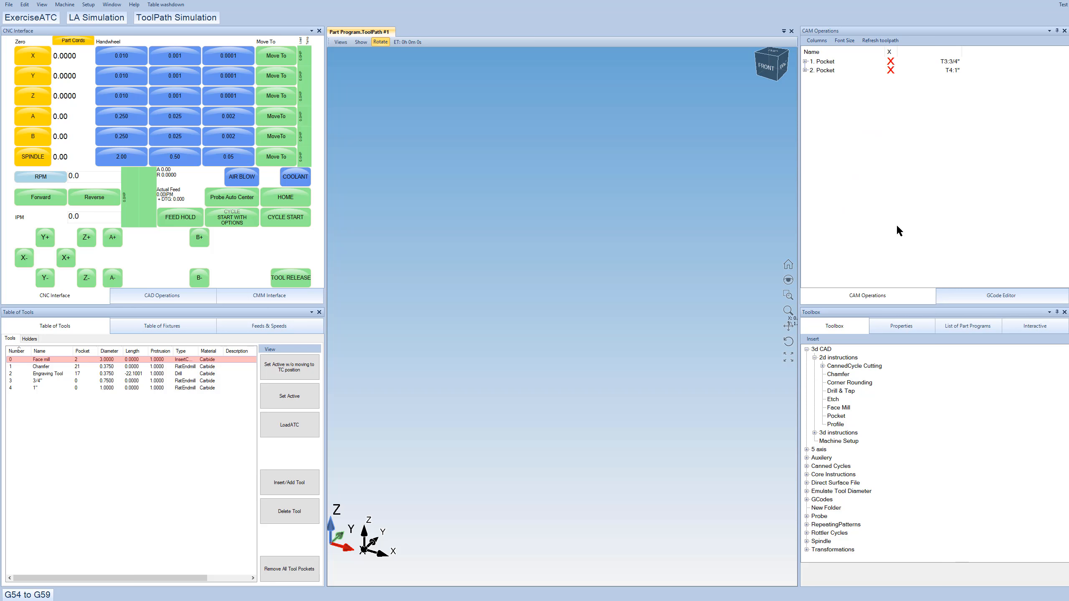
- Expand the second Pocket operation and change its tool to the 3/4" end mill
click(822, 72)
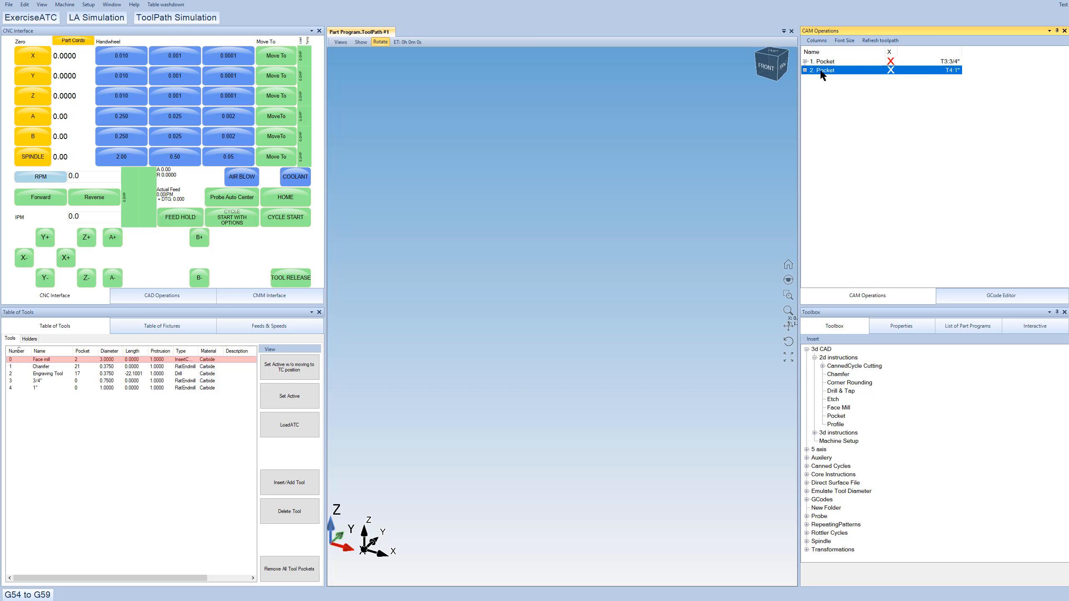
click(805, 69)
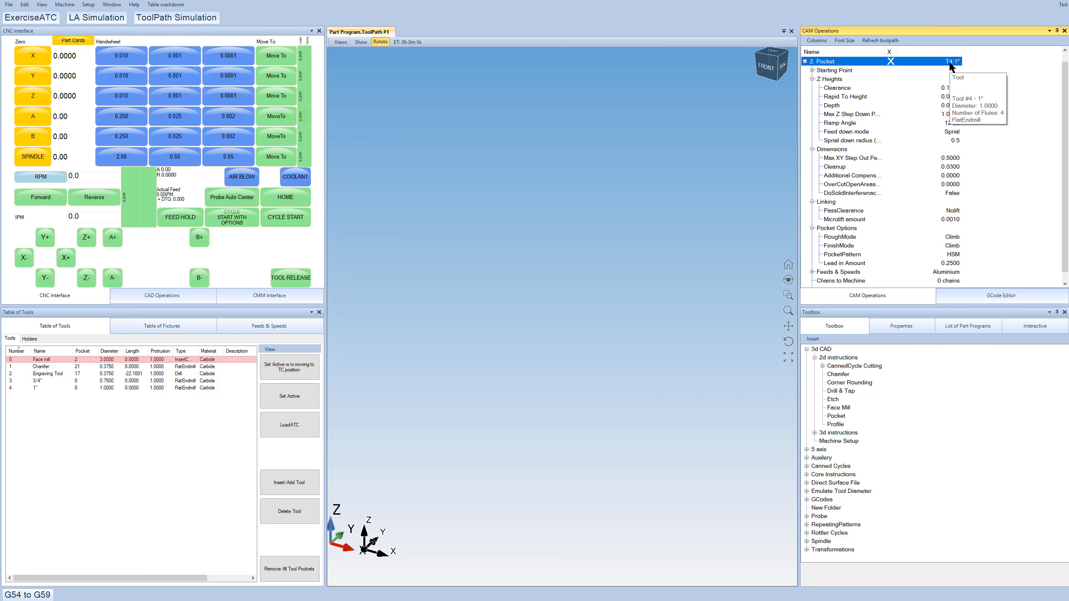
scroll(822, 63, up, 1)
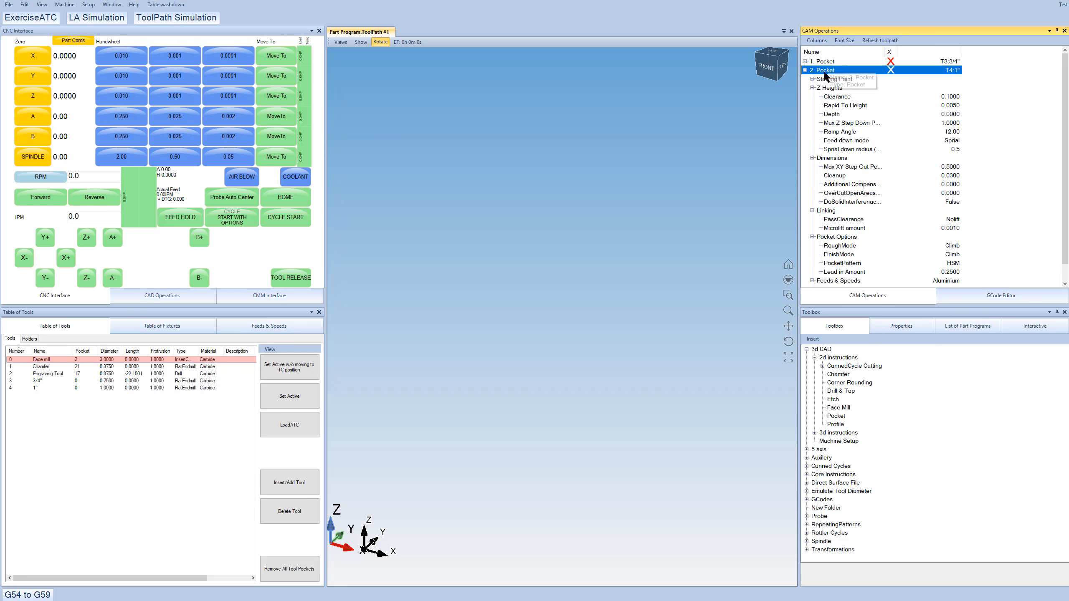
click(954, 71)
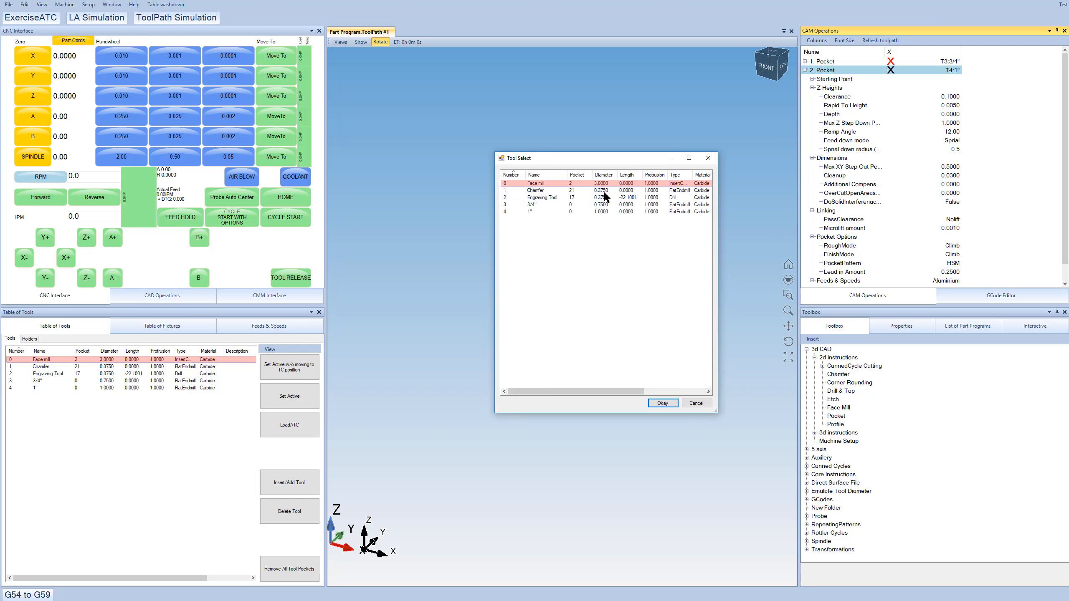
click(523, 206)
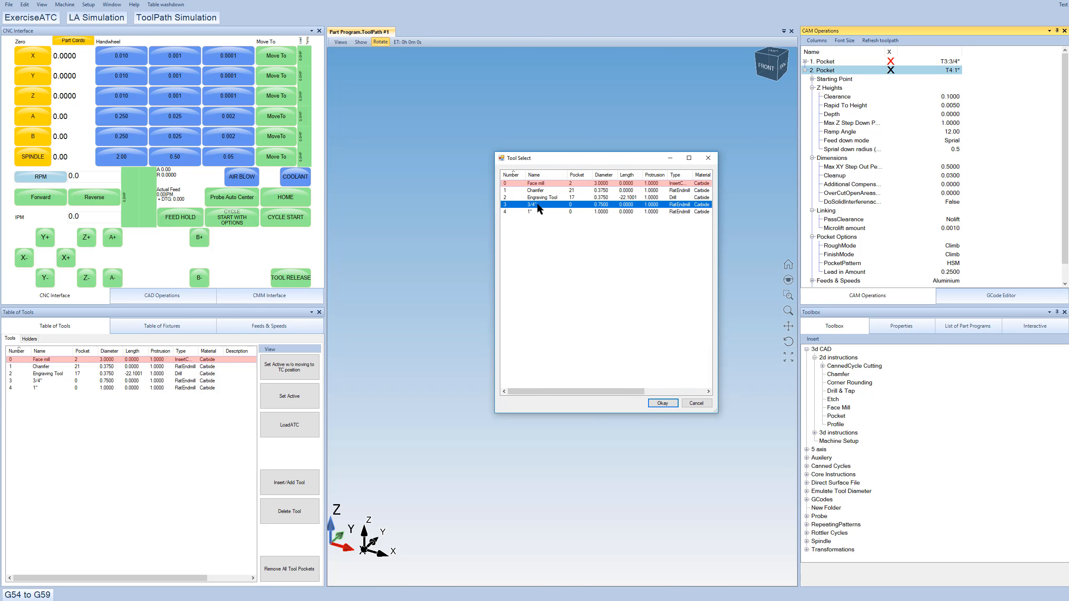
double_click(536, 206)
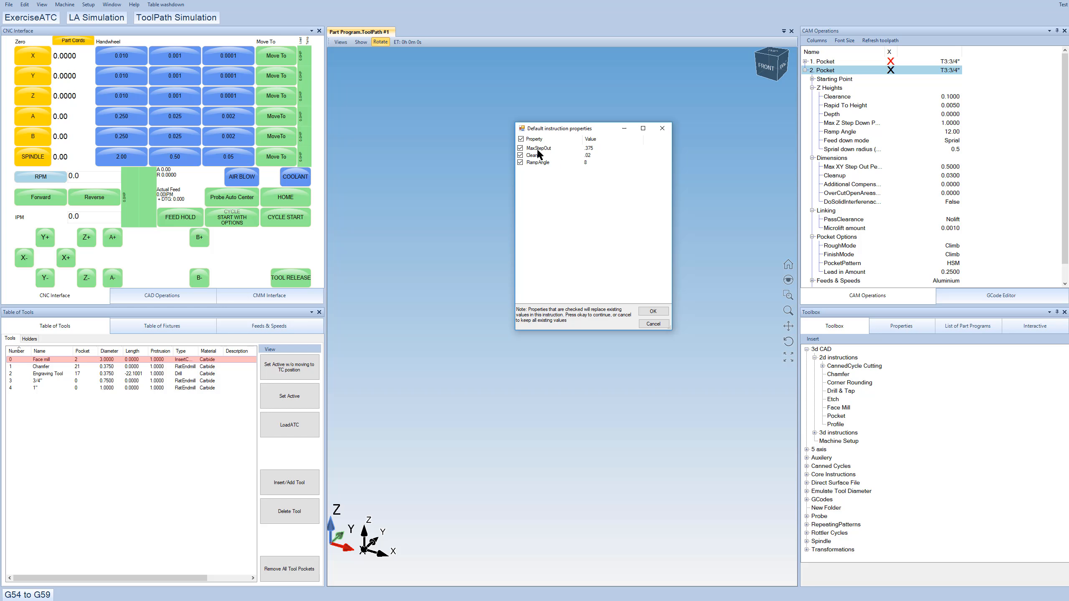
- Exclude MaxStepOut, Cleanup and RampAngle from the default properties to replace, keeping the second pocket's existing values
click(521, 162)
click(521, 155)
click(521, 139)
click(653, 311)
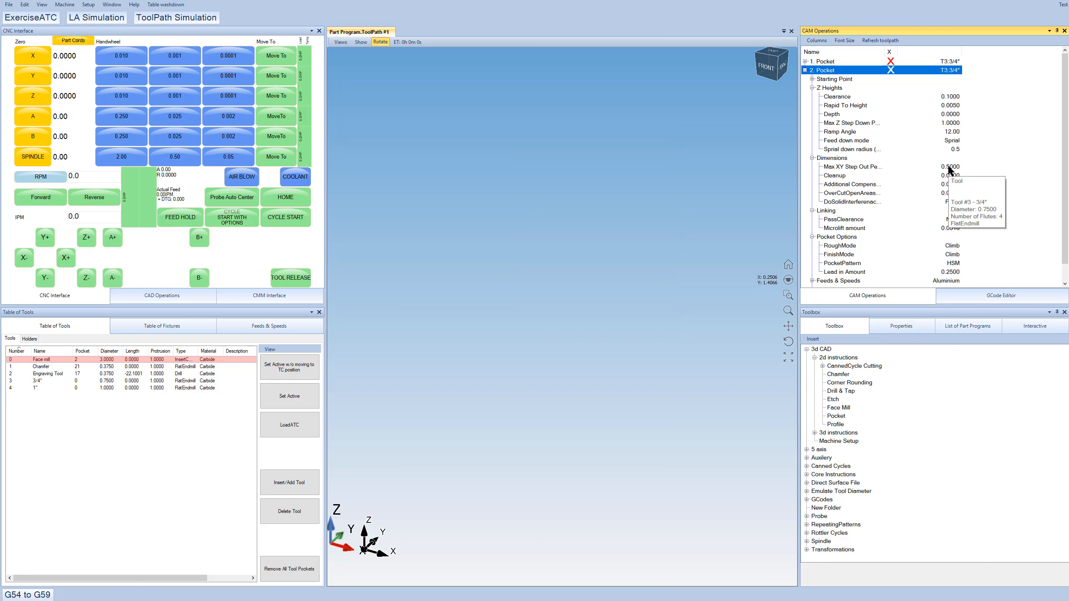
- Reselect the 3/4" end mill for the second pocket and apply its defaults: MaxStepOut .375, Cleanup .02 and RampAngle 8
double_click(949, 71)
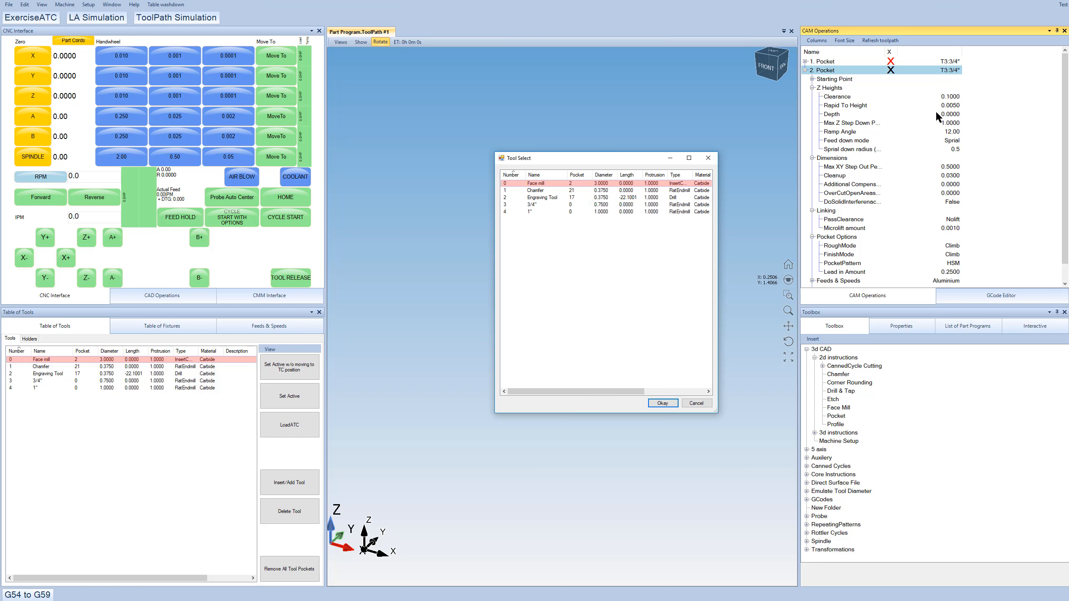
double_click(530, 204)
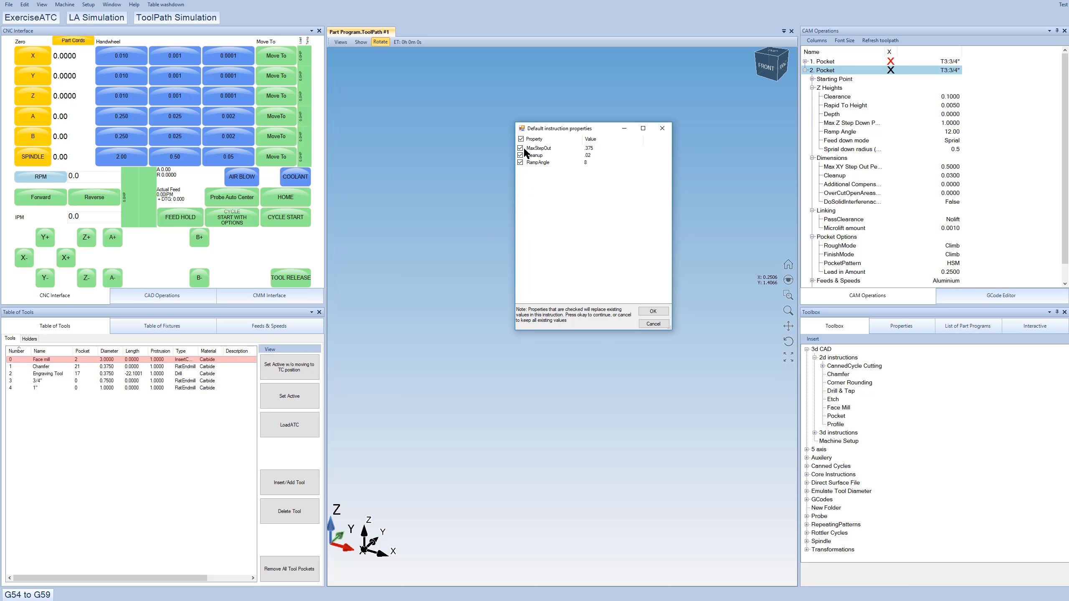
click(652, 311)
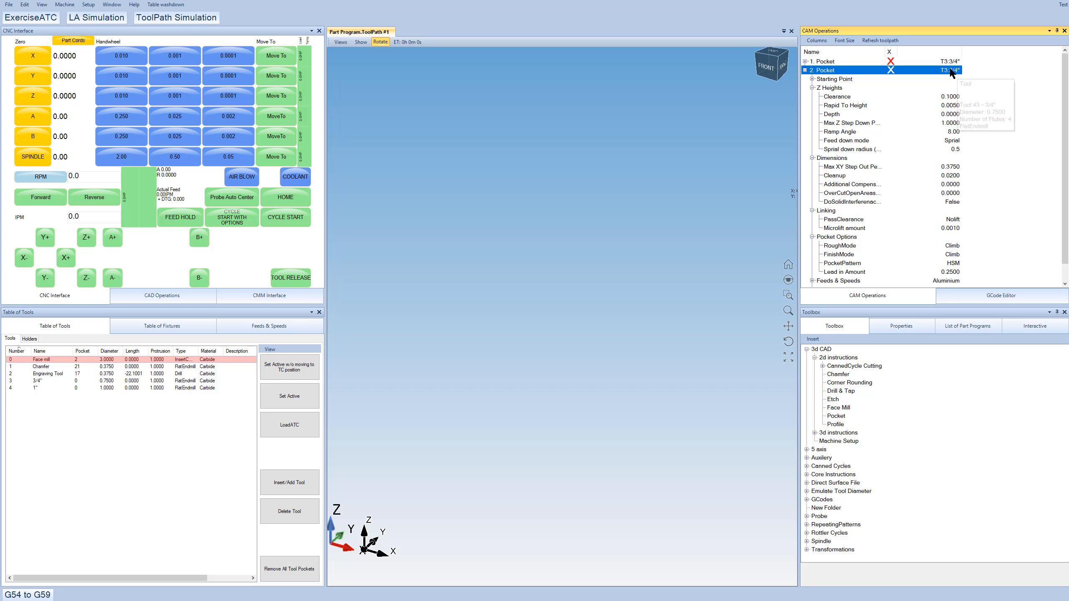
mouse_move(952, 72)
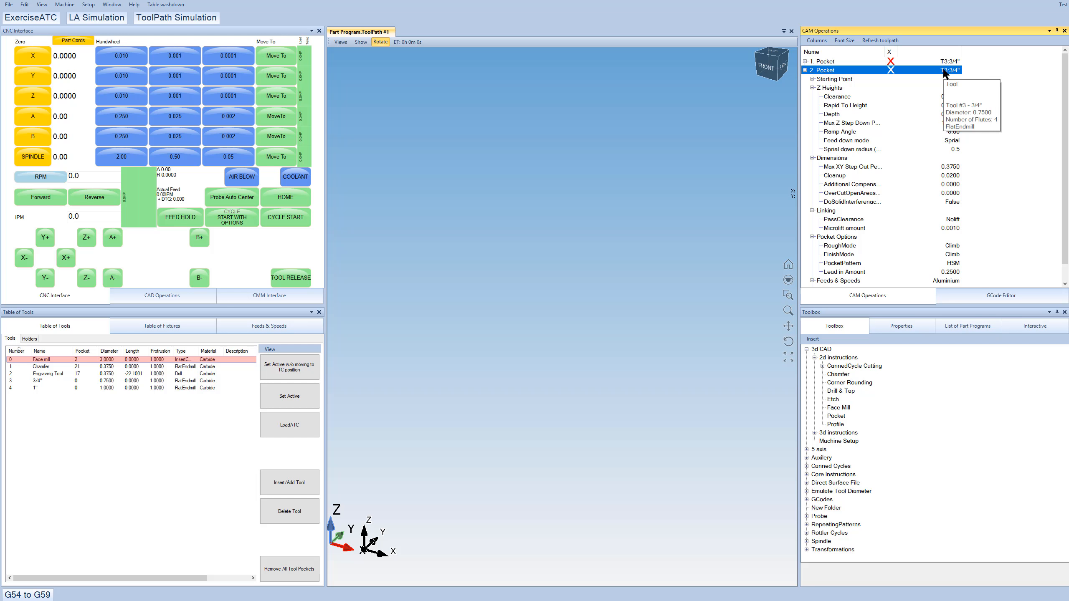